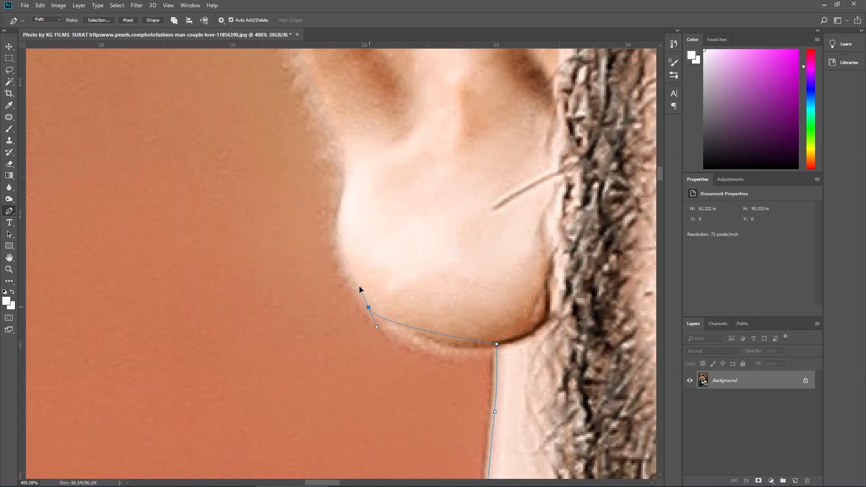
Step: Trace the outer edge of the man's ear with the Pen tool, from the earlobe up over its top
left_click_drag(338, 180, 353, 343)
left_click_drag(354, 344, 355, 310)
left_click_drag(345, 280, 435, 437)
left_click_drag(332, 313, 321, 281)
left_click_drag(325, 194, 344, 151)
left_click_drag(381, 121, 309, 259)
left_click_drag(399, 198, 423, 206)
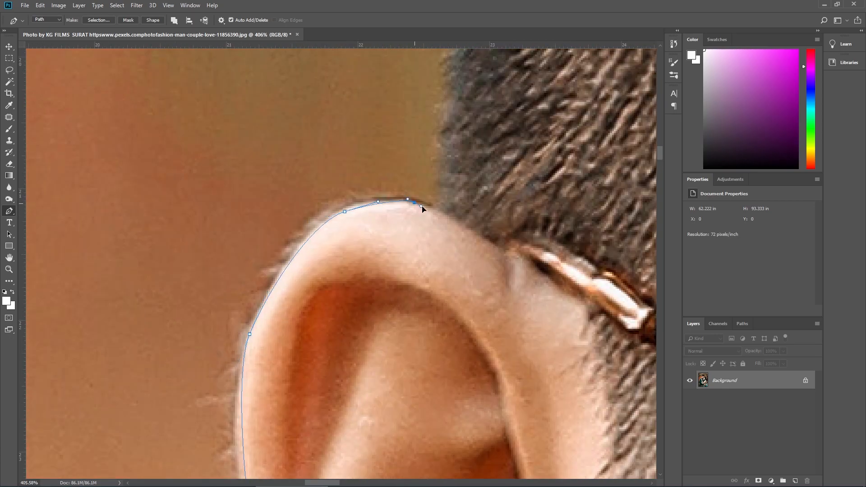
Step: Continue the pen path from the ear up the side of the man's hair towards the top of his head
left_click_drag(442, 135, 433, 366)
left_click_drag(454, 226, 464, 120)
left_click_drag(467, 81, 392, 406)
left_click_drag(496, 90, 397, 397)
left_click_drag(454, 275, 469, 230)
left_click_drag(483, 172, 309, 407)
scroll(516, 239, "down", 7)
left_click_drag(516, 239, 253, 347)
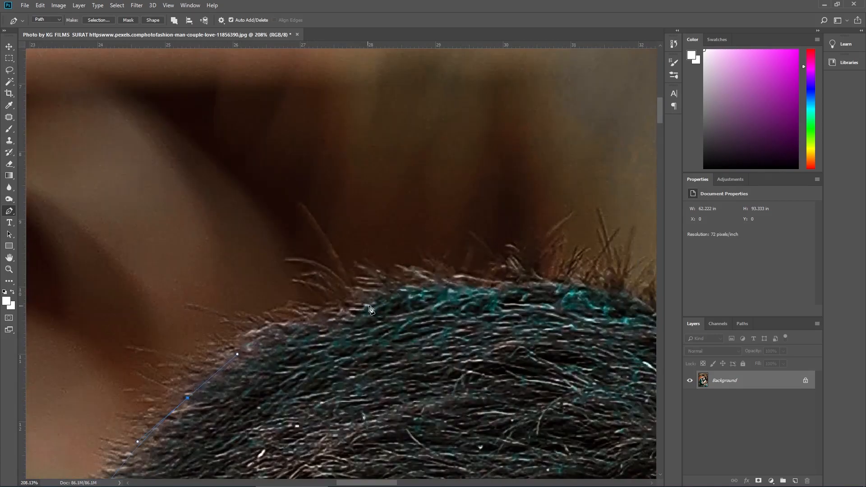
Step: Extend the pen path over the crown of the man's hair and down the far side to his temple
left_click_drag(564, 275, 190, 270)
left_click_drag(338, 288, 487, 333)
left_click_drag(563, 384, 293, 172)
left_click_drag(428, 285, 436, 301)
left_click_drag(392, 428, 397, 275)
left_click_drag(374, 370, 401, 256)
scroll(392, 270, "up", 4)
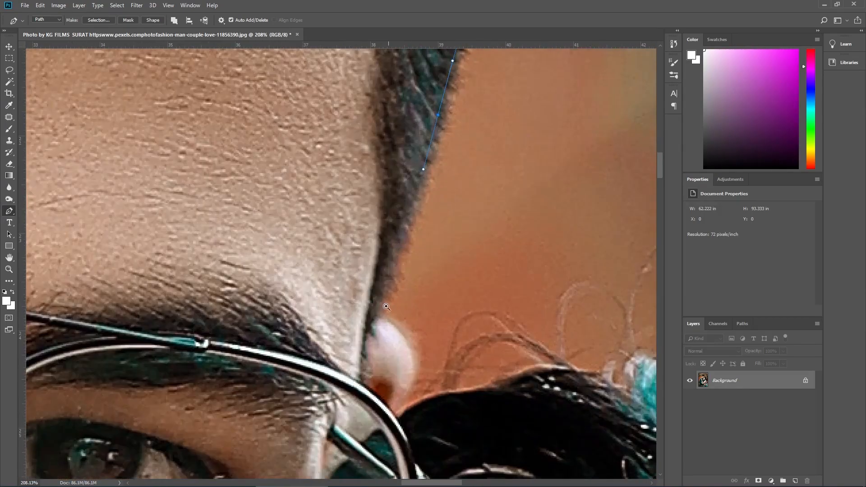
Step: Carry the pen path around the man's far ear and along the start of the woman's hairline up to the teal tufts
left_click(375, 315)
left_click_drag(399, 335, 407, 345)
left_click_drag(405, 375, 415, 280)
left_click(579, 279)
left_click(609, 293)
left_click(633, 315)
left_click_drag(638, 318, 239, 204)
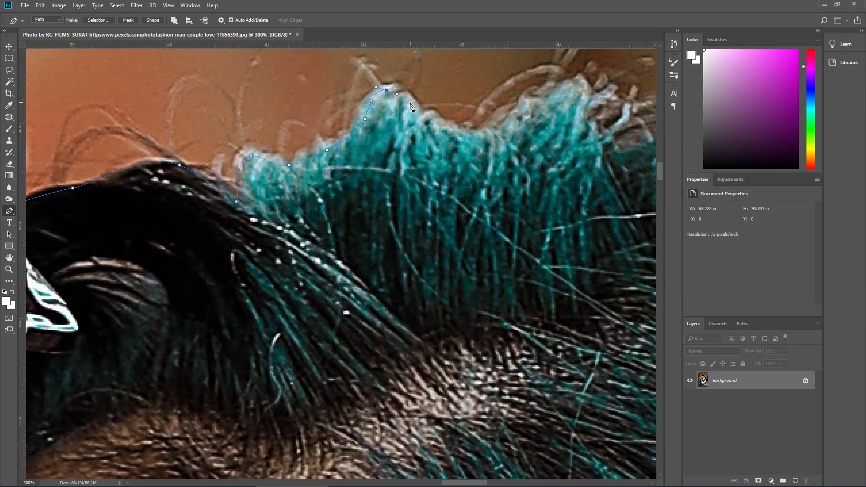
Step: Trace the top of the woman's hair and continue the path down the back of her head to the beaded ornament
scroll(424, 113, "down", 4)
left_click_drag(600, 100, 305, 132)
left_click_drag(582, 208, 255, 136)
left_click_drag(462, 246, 487, 266)
left_click_drag(496, 289, 356, 155)
left_click_drag(455, 248, 478, 288)
left_click_drag(496, 406, 496, 180)
left_click_drag(507, 196, 507, 242)
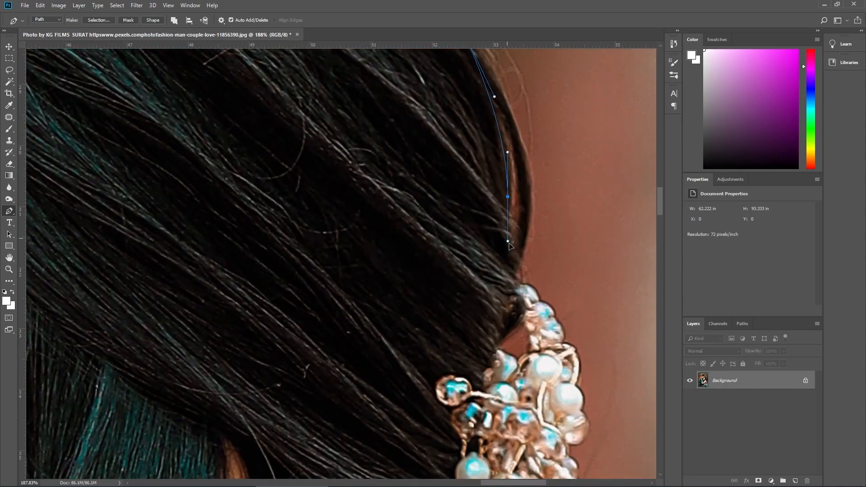
Step: Place closely spaced path points around the beads of the woman's hair ornament, leaving out the outlying bead
scroll(565, 339, "up", 3)
left_click(560, 342)
left_click(560, 348)
left_click_drag(561, 361, 547, 226)
left_click_drag(549, 250, 525, 266)
left_click(525, 266)
left_click(524, 285)
left_click_drag(532, 307, 523, 257)
left_click_drag(458, 381, 480, 212)
left_click_drag(547, 386, 546, 317)
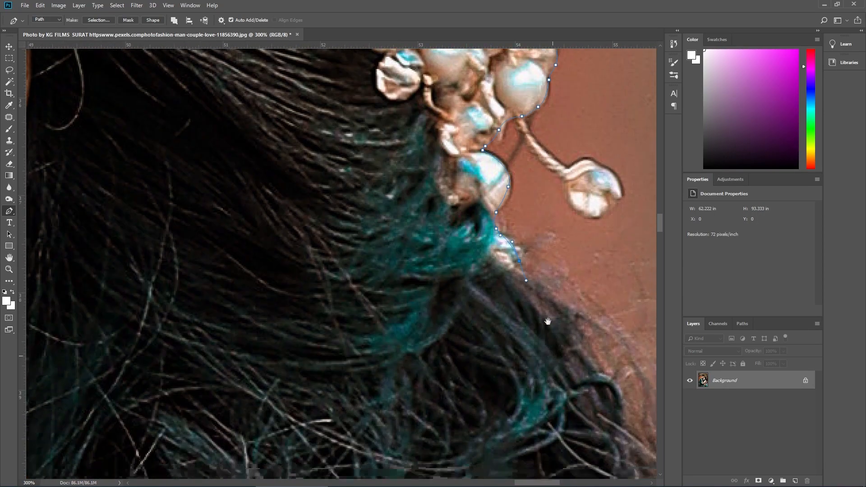
Step: Run the pen path down through the woman's loose curls below the hair ornament
scroll(546, 317, "down", 6)
left_click_drag(573, 406, 551, 273)
left_click_drag(559, 287, 566, 296)
scroll(572, 356, "up", 2)
left_click_drag(571, 357, 544, 264)
left_click_drag(556, 315, 547, 193)
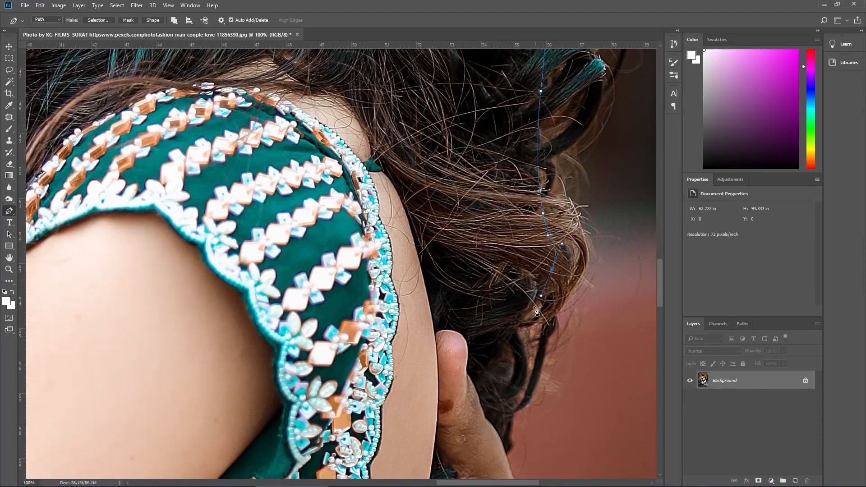
Step: Trace the man's hand behind the woman's back and the outer edge of his sleeve cuff
left_click_drag(515, 411, 564, 219)
left_click_drag(582, 221, 554, 315)
scroll(575, 282, "up", 2)
left_click_drag(576, 400, 540, 255)
left_click_drag(588, 319, 609, 334)
left_click_drag(641, 358, 489, 268)
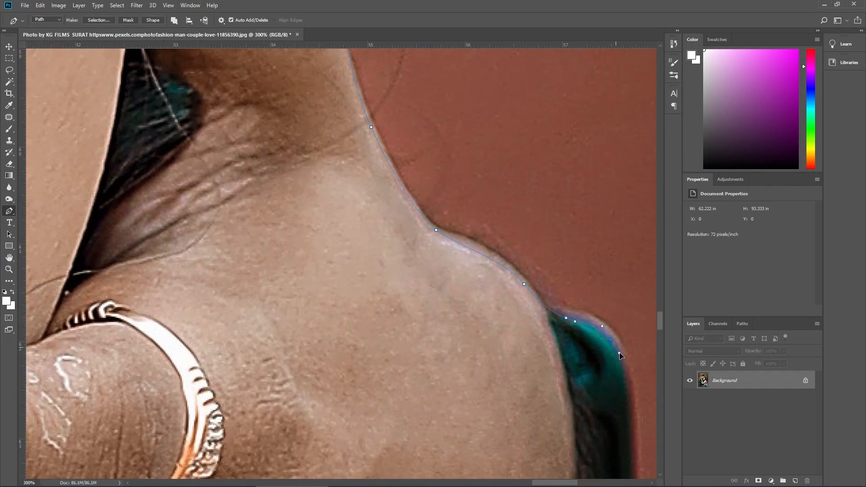
left_click_drag(620, 374, 532, 92)
left_click_drag(540, 249, 540, 301)
left_click_drag(535, 356, 548, 247)
Step: Continue the pen path around the underside of the man's cuff and hand to the start of the teal drape
left_click_drag(456, 356, 449, 367)
left_click_drag(433, 419, 489, 58)
left_click_drag(410, 282, 385, 284)
left_click_drag(317, 259, 299, 97)
left_click_drag(310, 301, 276, 67)
left_click_drag(354, 419, 302, 85)
left_click_drag(374, 399, 373, 106)
left_click_drag(426, 419, 430, 444)
Step: Trace the outer edge of the teal drape down to the image's lower edge and close the path around the couple
left_click_drag(433, 444, 403, 98)
left_click_drag(429, 243, 442, 266)
left_click_drag(479, 349, 425, 197)
left_click_drag(449, 233, 489, 295)
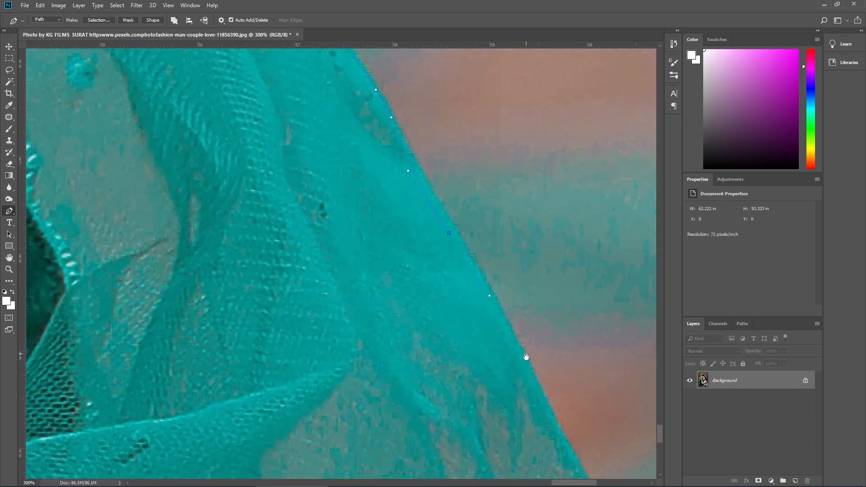
left_click_drag(526, 357, 435, 55)
left_click_drag(481, 162, 498, 203)
left_click_drag(529, 313, 557, 171)
left_click(543, 272)
left_click_drag(377, 315, 306, 364)
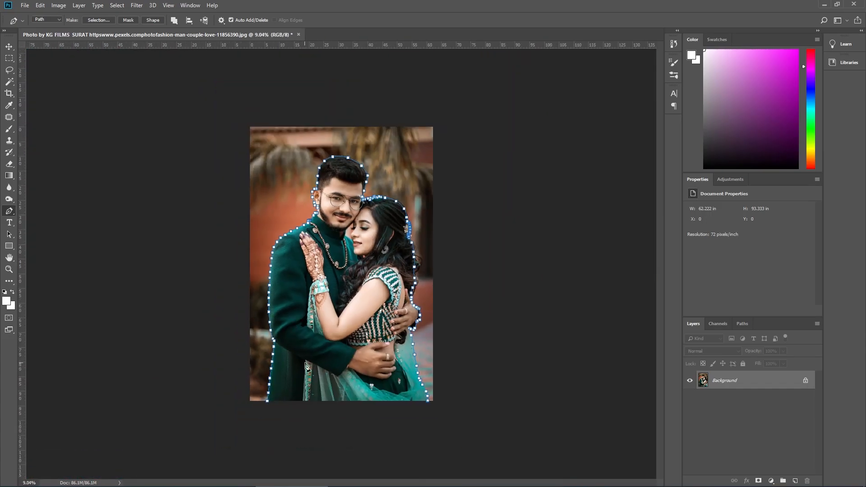
Step: Convert the closed path around the couple into a selection
right_click(373, 253)
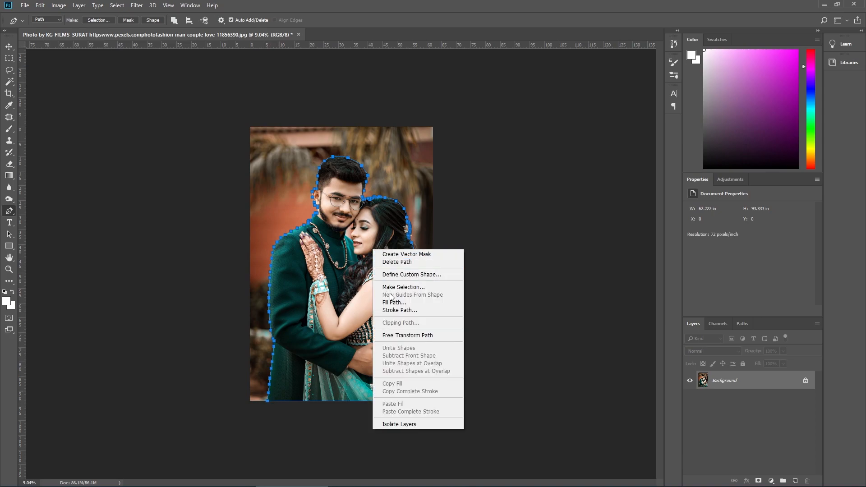
left_click(392, 291)
key("Return")
left_click_drag(375, 214, 400, 261)
Step: Copy the selected couple onto a new layer and hide the Background layer
key("ctrl+c")
key("ctrl+v")
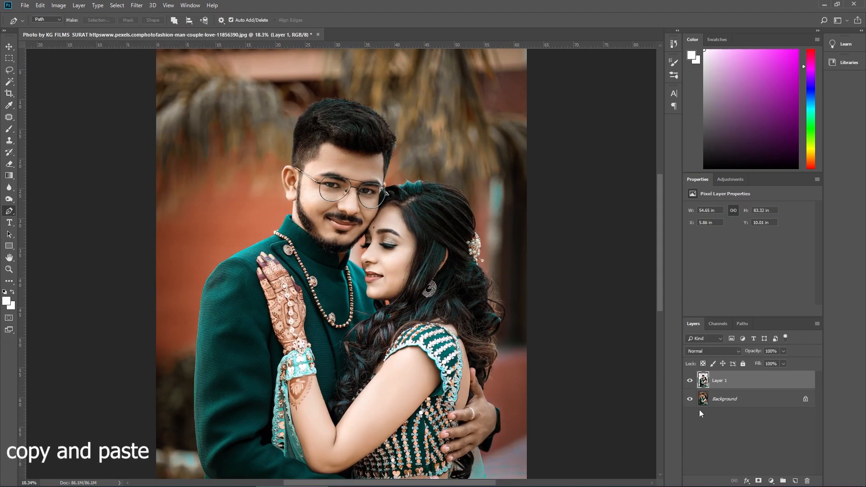
left_click(690, 399)
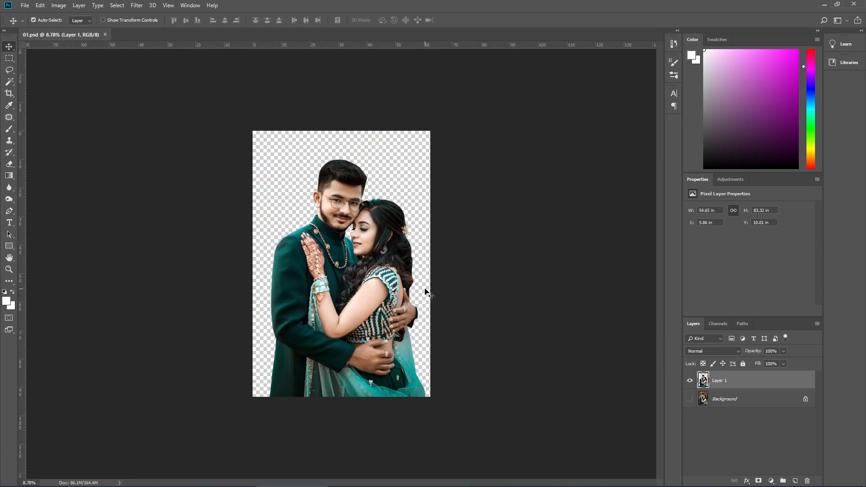
Step: Extend the canvas on both sides and slightly above the couple with the Crop tool, to about 156 by 96 in
key("c")
left_click_drag(430, 265, 498, 264)
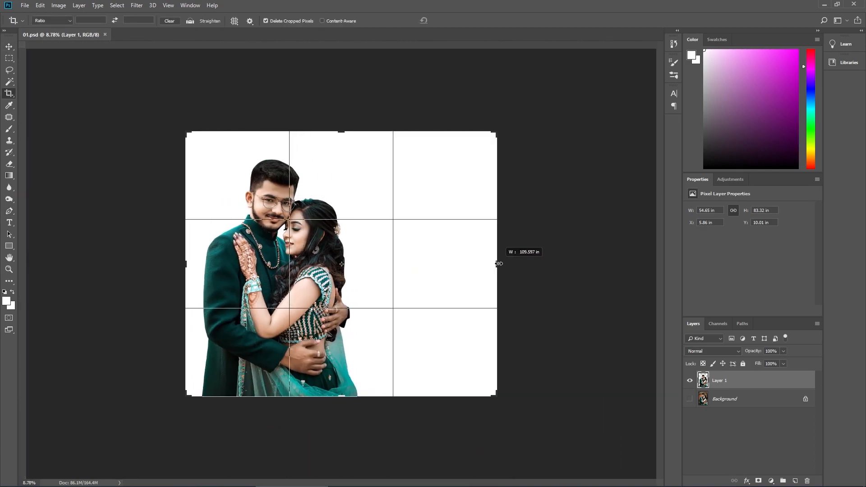
left_click_drag(188, 264, 122, 264)
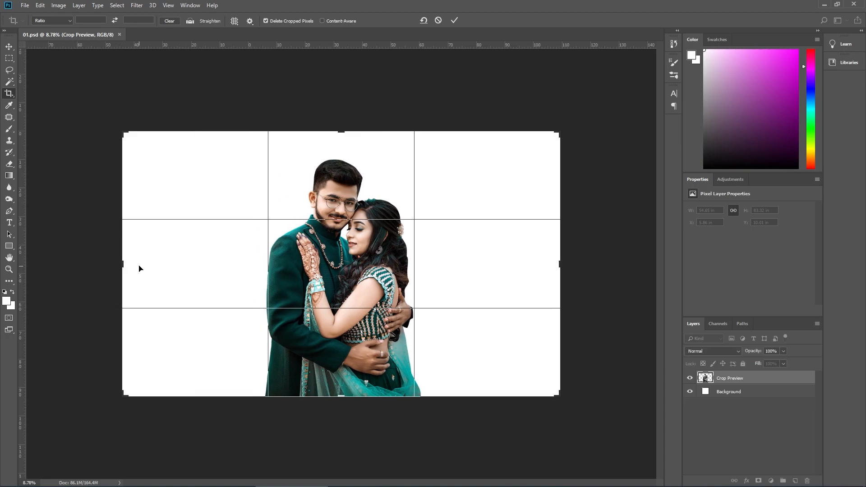
left_click_drag(558, 262, 565, 262)
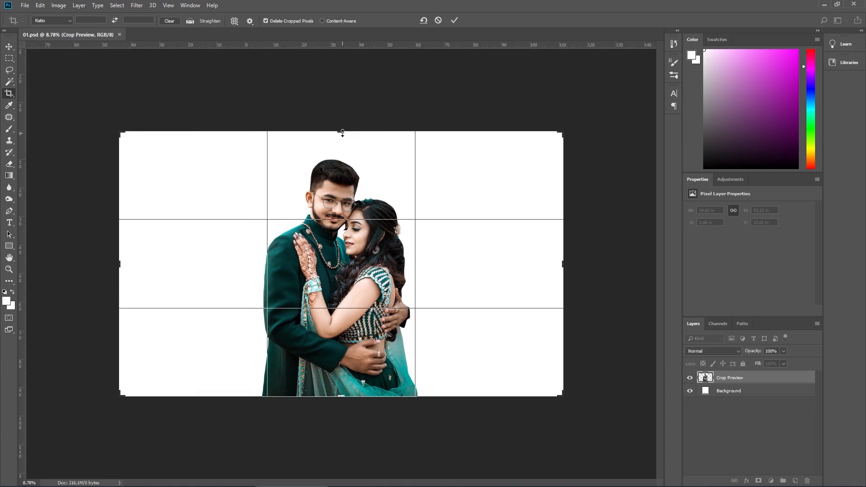
left_click_drag(342, 132, 342, 127)
key("Return")
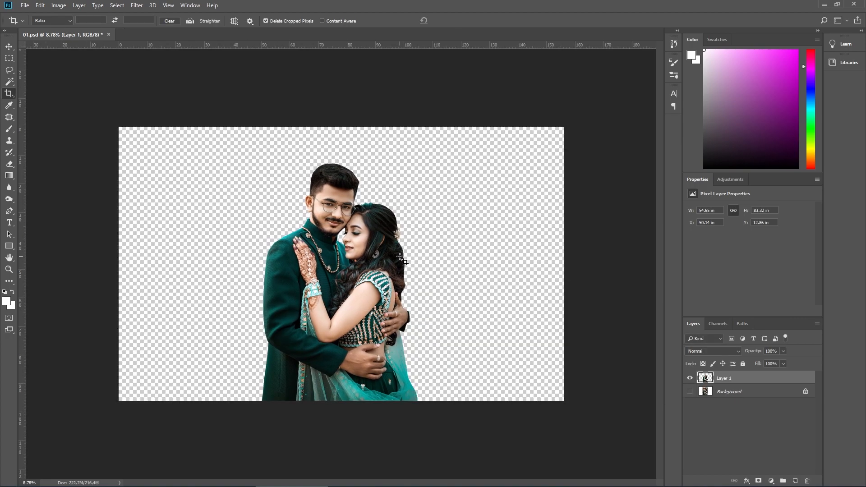
key("v")
key("ctrl+0")
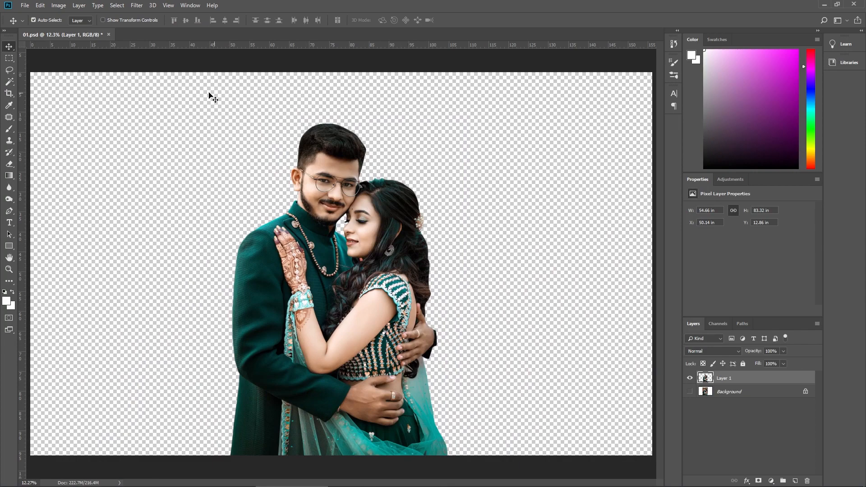
Step: Show the Background layer again and duplicate it
left_click(14, 134)
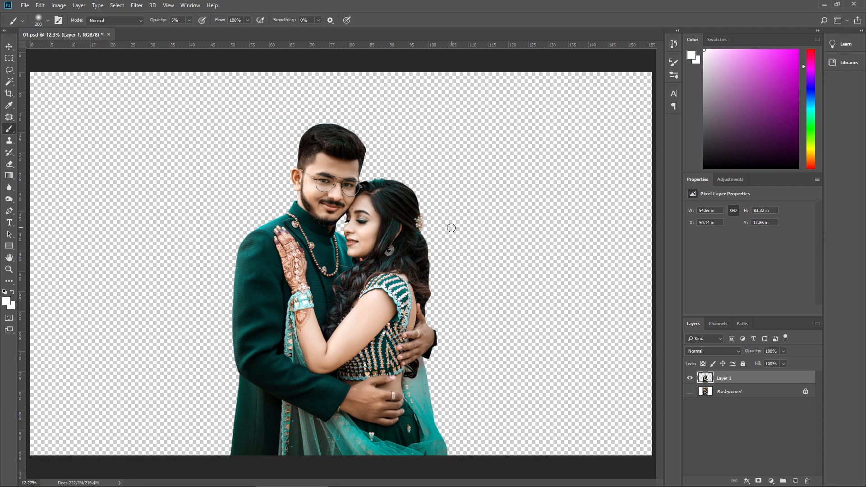
left_click(728, 393)
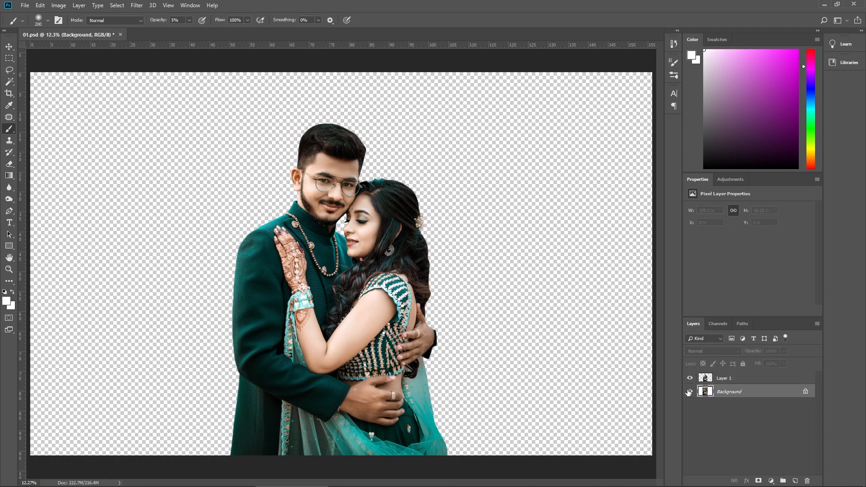
left_click(689, 392)
key("ctrl+j")
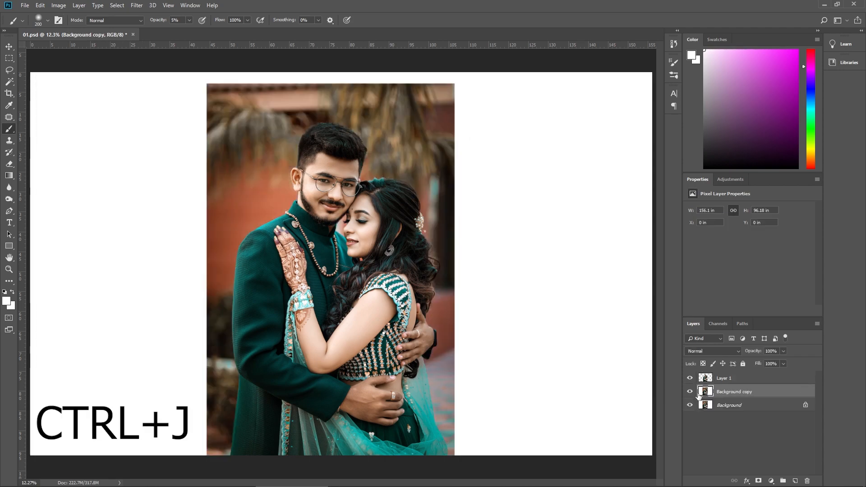
Step: Turn the Background copy layer solid white with maximum Hue/Saturation Lightness, and hide the original Background layer
key("ctrl+u")
left_click_drag(582, 380, 649, 381)
left_click(683, 289)
key("b")
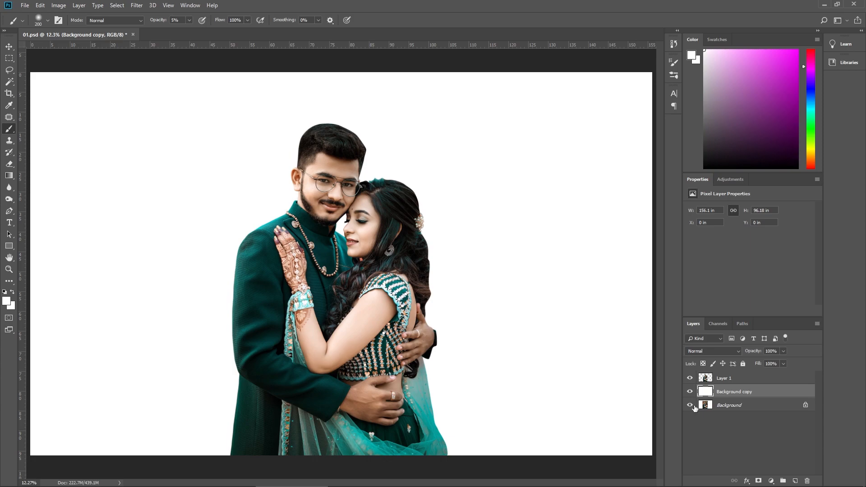
Step: Set up the Smudge tool for Layer 1 with the 90 px Hair 4 brush from the hair brush set
left_click_drag(346, 100, 382, 217)
left_click_drag(325, 245, 343, 276)
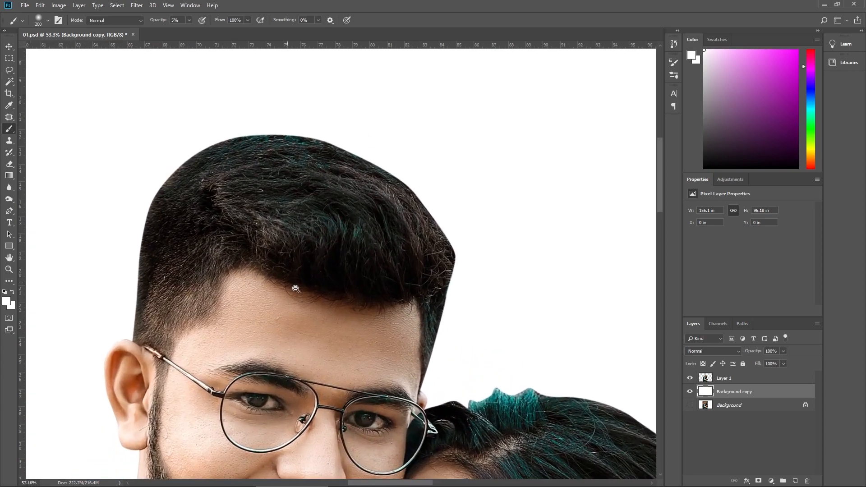
left_click_drag(295, 288, 331, 297)
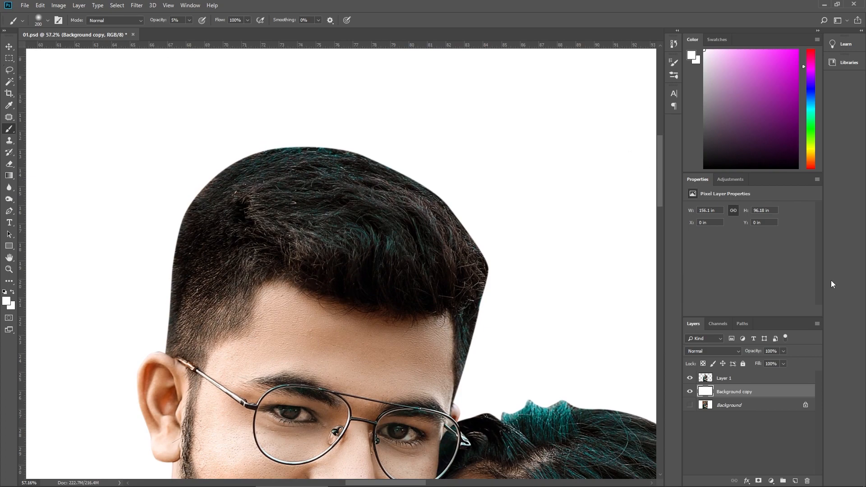
left_click(747, 377)
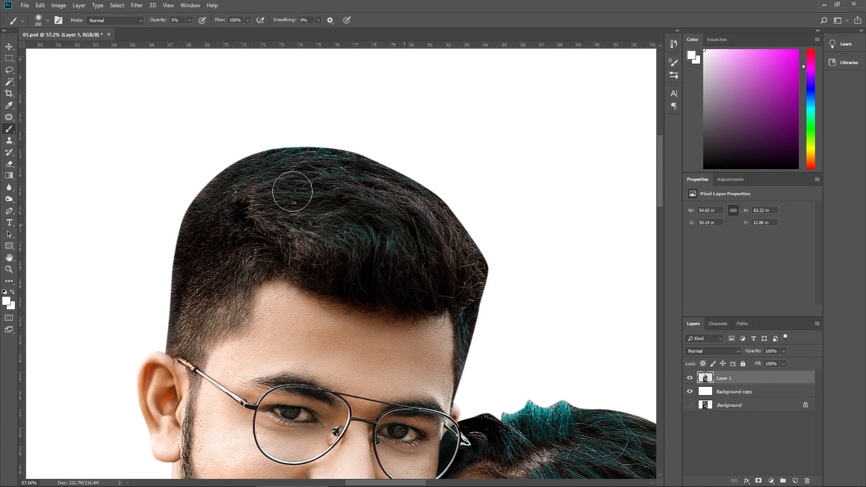
left_click(10, 188)
left_click(43, 206)
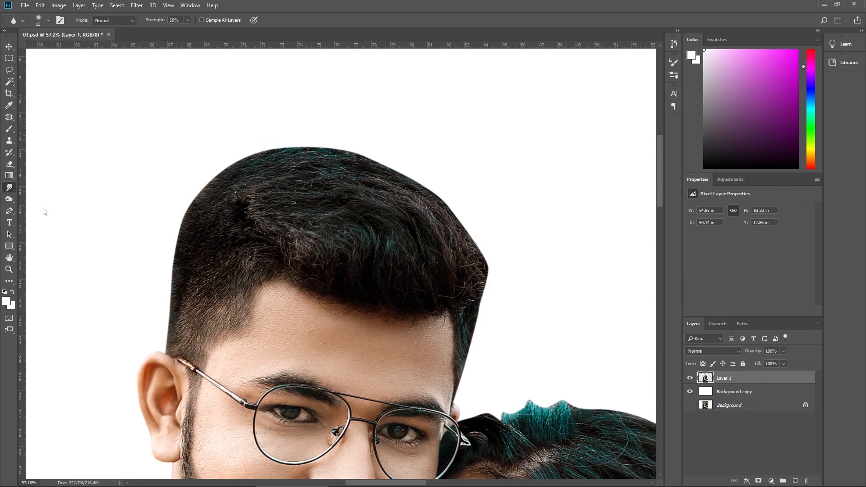
left_click(47, 20)
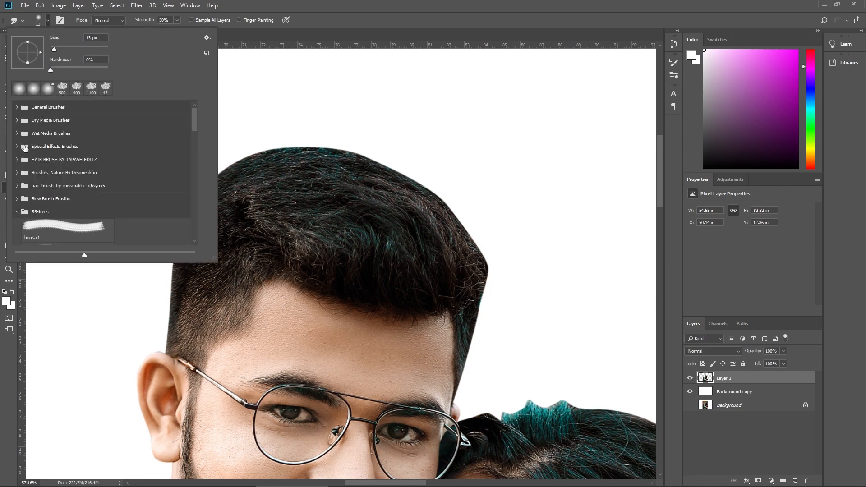
left_click(16, 185)
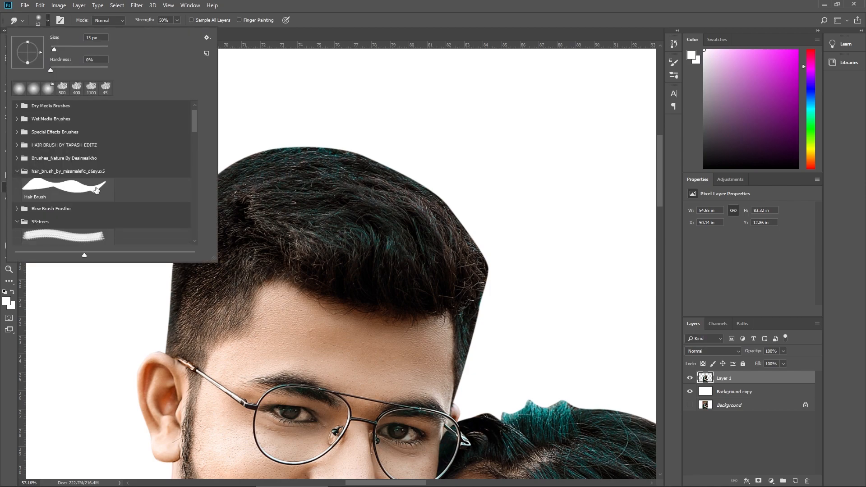
left_click(17, 171)
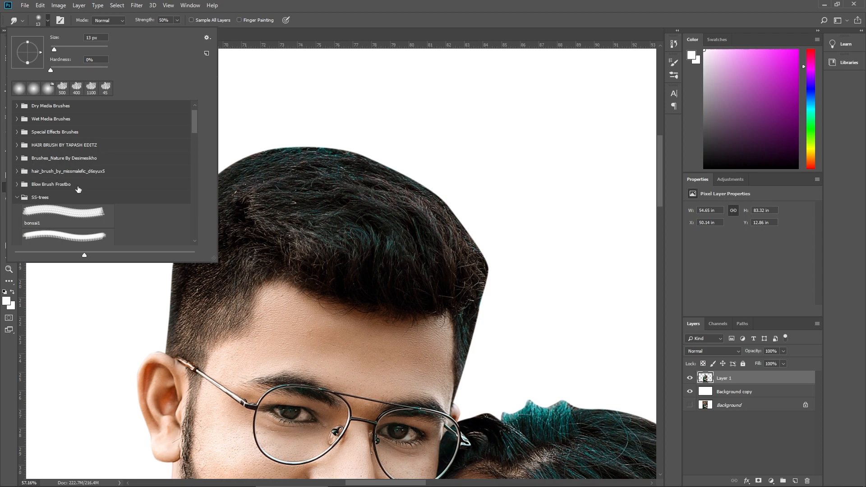
left_click(17, 198)
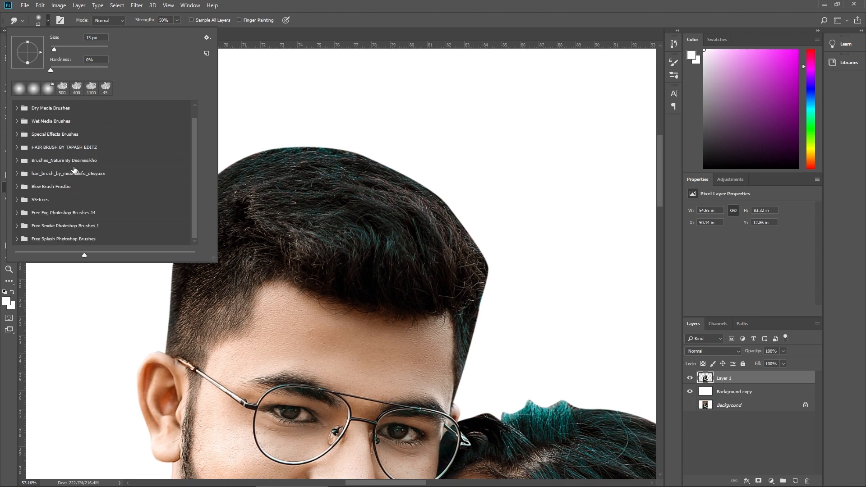
left_click(16, 149)
scroll(80, 181, "down", 3)
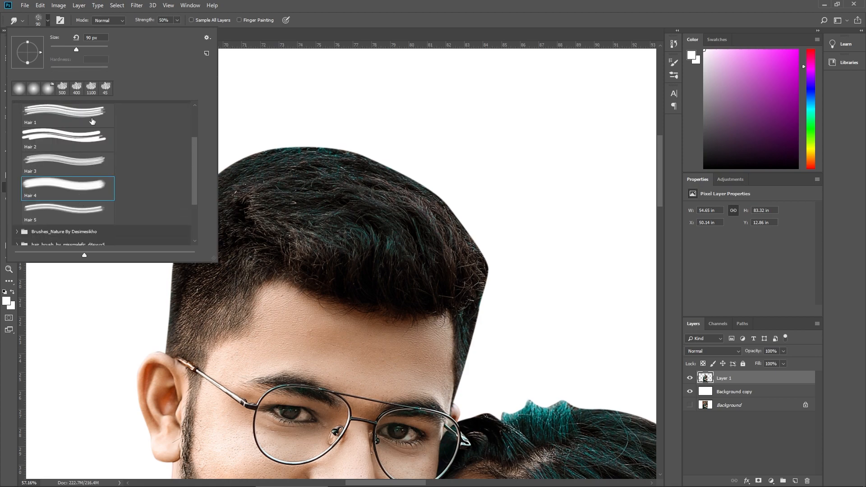
left_click(50, 21)
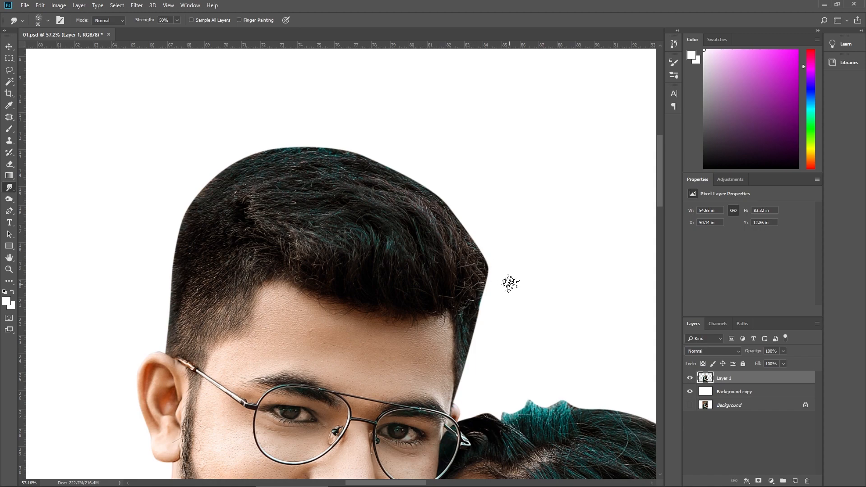
Step: Smudge fine hair strands outward along the right side and top of the man's hair with the 60 px hair brush
left_click(470, 336, "ctrl")
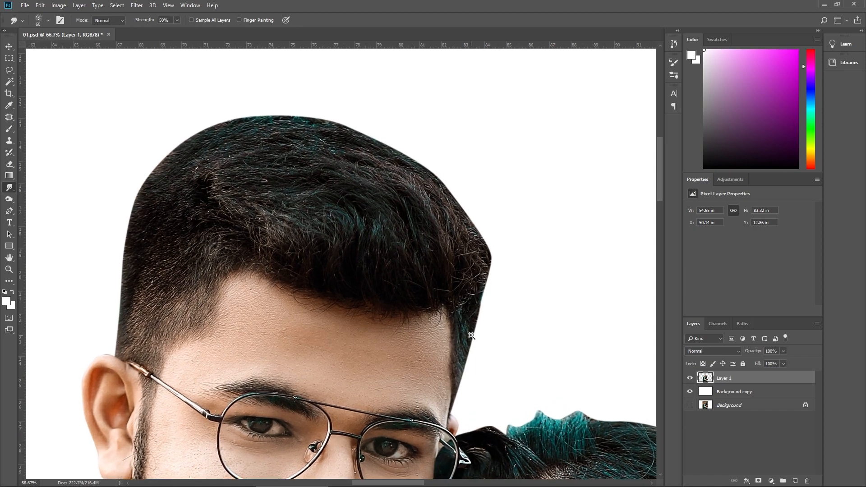
left_click(470, 336, "ctrl")
mouse_move(468, 335)
left_mouse_down()
mouse_move(470, 350)
mouse_move(500, 281)
mouse_move(487, 211)
mouse_move(493, 250)
left_mouse_up()
left_click_drag(492, 250, 457, 204)
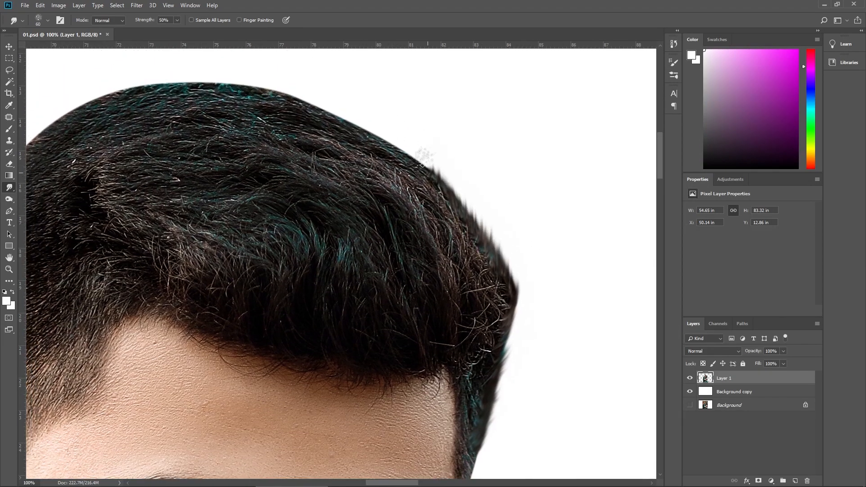
left_click_drag(424, 159, 407, 155)
left_click_drag(360, 111, 416, 185)
mouse_move(459, 227)
left_mouse_down()
mouse_move(350, 168)
mouse_move(423, 206)
left_mouse_up()
mouse_move(426, 216)
left_mouse_down()
mouse_move(323, 217)
mouse_move(211, 232)
mouse_move(277, 232)
mouse_move(218, 318)
mouse_move(211, 365)
left_mouse_up()
mouse_move(209, 386)
left_mouse_down()
mouse_move(224, 315)
mouse_move(203, 427)
mouse_move(219, 252)
left_mouse_up()
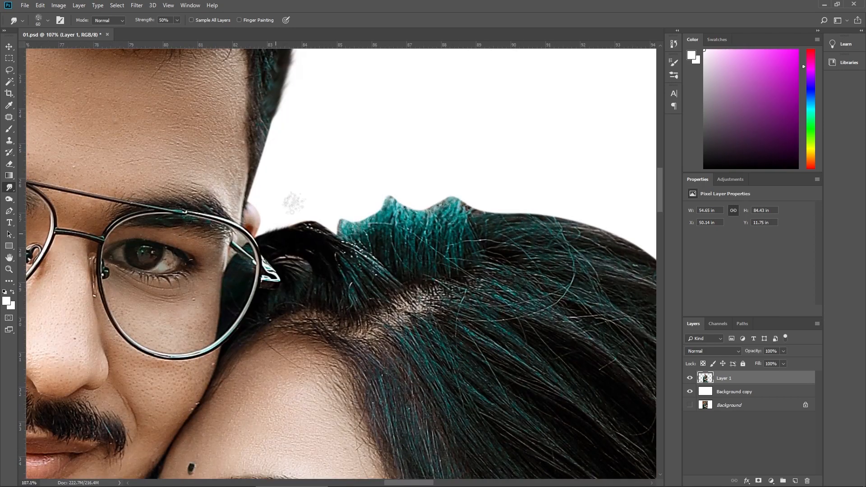
Step: Smudge the cut edge of the woman's hair into soft strands along her crown and the back of her head
mouse_move(279, 239)
left_mouse_down()
mouse_move(394, 205)
mouse_move(472, 200)
left_mouse_up()
mouse_move(518, 213)
left_mouse_down()
mouse_move(423, 206)
mouse_move(518, 251)
mouse_move(594, 407)
mouse_move(522, 285)
left_mouse_up()
scroll(594, 407, "down", 2)
mouse_move(494, 216)
left_mouse_down()
mouse_move(530, 316)
mouse_move(505, 126)
left_mouse_up()
mouse_move(462, 245)
left_mouse_down()
mouse_move(513, 371)
mouse_move(478, 262)
left_mouse_up()
mouse_move(475, 260)
left_mouse_down()
mouse_move(483, 300)
mouse_move(518, 354)
left_mouse_up()
left_click_drag(493, 380, 456, 166)
Step: Enlarge the Smudge brush to 125 px and soften the edge of the woman's hair down her back
scroll(477, 334, "up", 1)
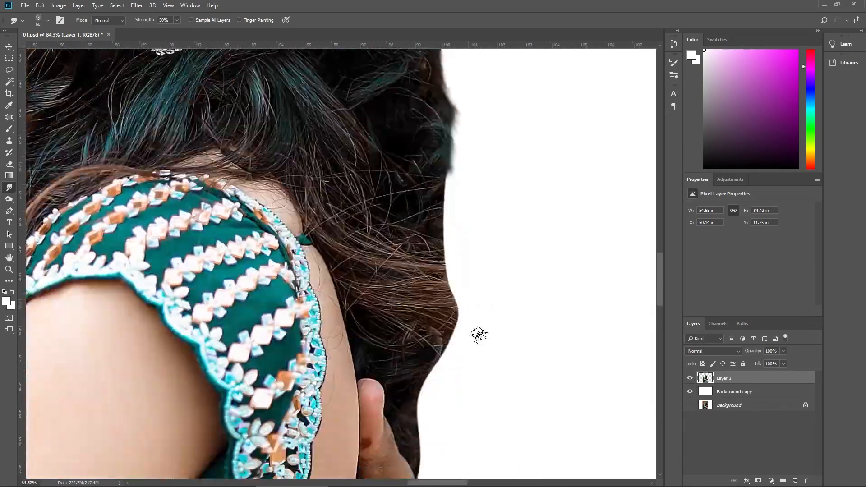
left_click_drag(478, 334, 478, 346)
key("]")
key("]")
key("]")
key("]")
key("]")
left_click_drag(450, 194, 473, 384)
mouse_move(431, 351)
left_mouse_down()
mouse_move(512, 434)
mouse_move(483, 420)
left_mouse_up()
scroll(475, 418, "down", 5)
mouse_move(435, 404)
left_mouse_down()
mouse_move(477, 454)
mouse_move(453, 440)
left_mouse_up()
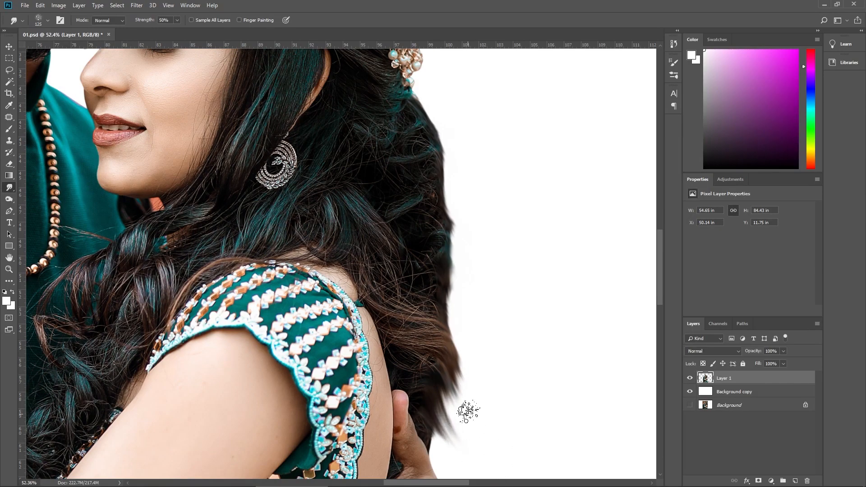
Step: Smudge the woman's lower hair ends outward and down into longer tapered strands beside the man's hand
scroll(465, 412, "down", 7)
left_click_drag(436, 386, 449, 420)
left_click_drag(440, 370, 459, 426)
left_click_drag(444, 343, 494, 433)
scroll(411, 321, "up", 6)
left_click_drag(411, 321, 497, 383)
left_click_drag(431, 320, 510, 406)
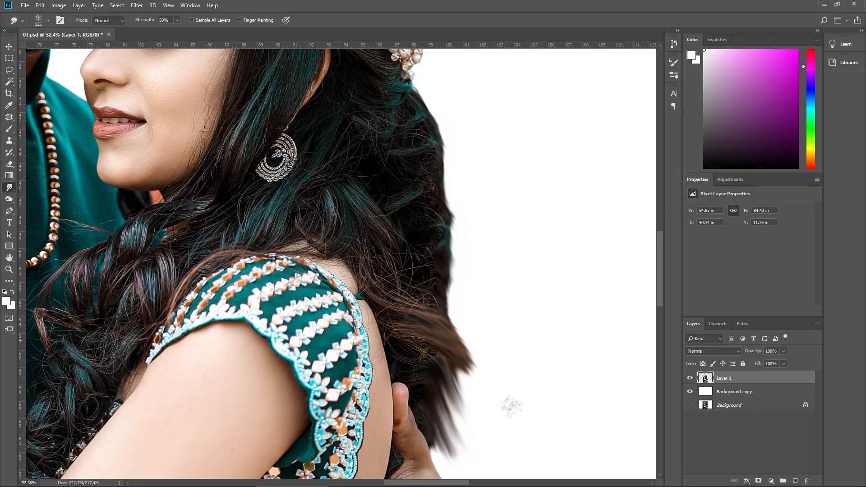
left_click_drag(444, 345, 491, 423)
left_click_drag(456, 381, 521, 445)
scroll(521, 445, "down", 8)
left_click_drag(455, 327, 516, 404)
mouse_move(451, 334)
left_mouse_down()
mouse_move(511, 432)
mouse_move(482, 376)
left_mouse_up()
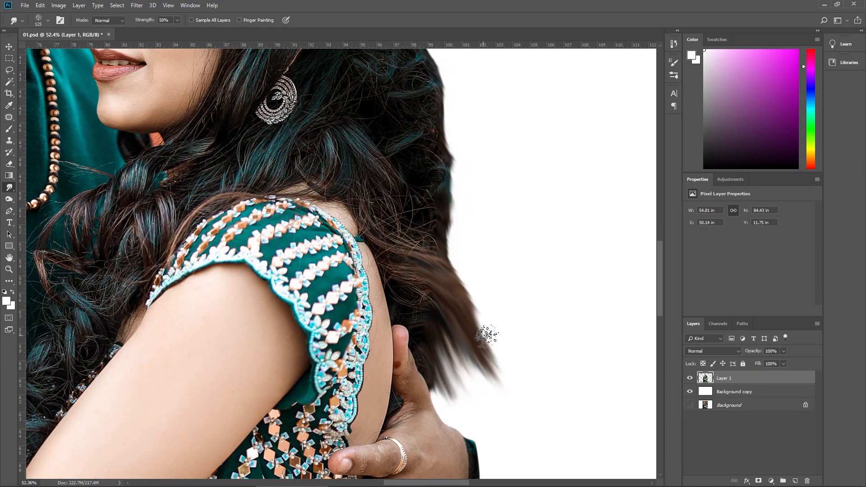
left_click_drag(486, 335, 500, 383)
left_click_drag(465, 347, 507, 409)
left_click_drag(471, 309, 488, 351)
key("ctrl+0")
Step: Open the black-and-white photo of a couple walking on the beach and copy the whole image
key("v")
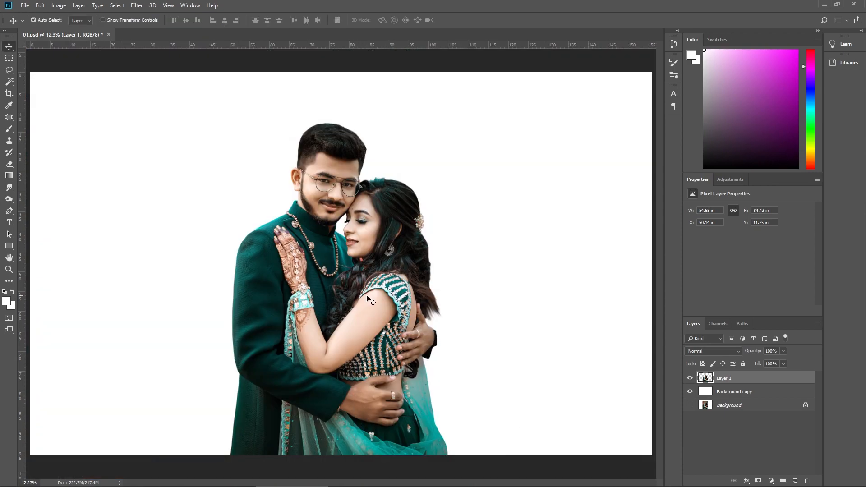
left_click(25, 6)
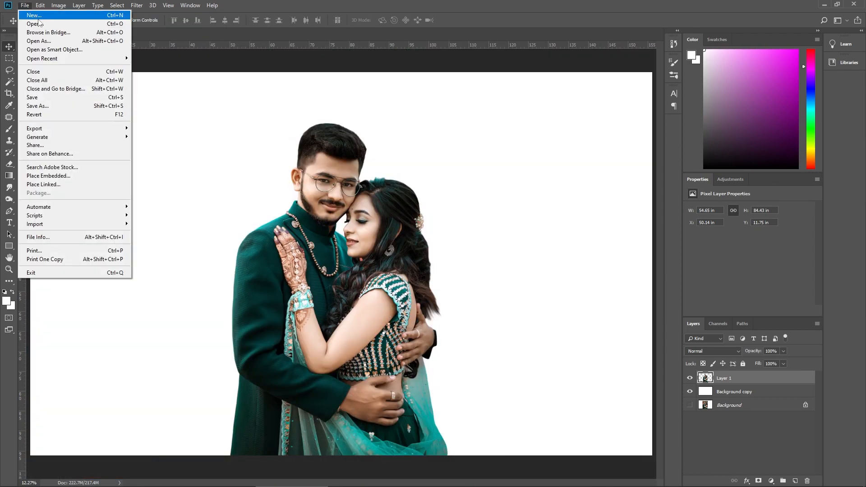
key("Escape")
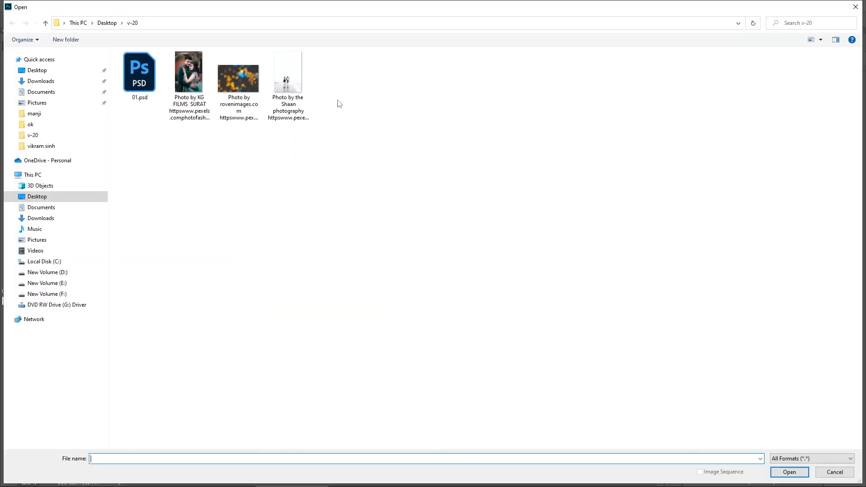
left_click(291, 88)
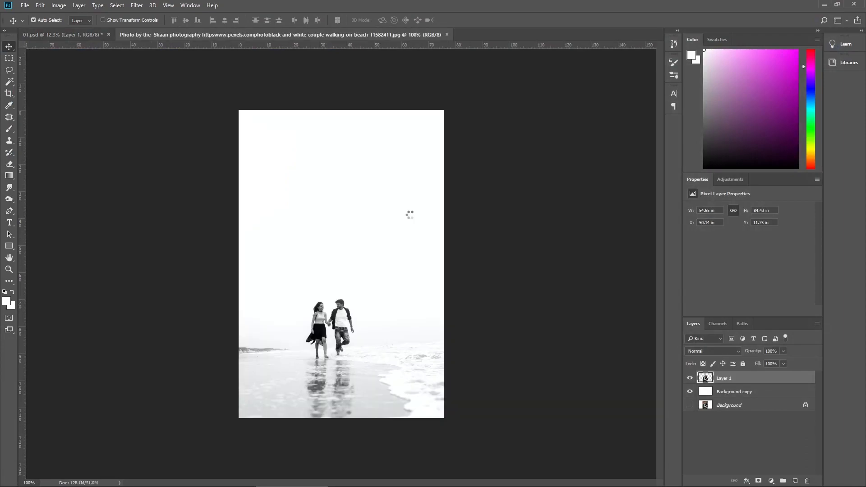
key("ctrl+a")
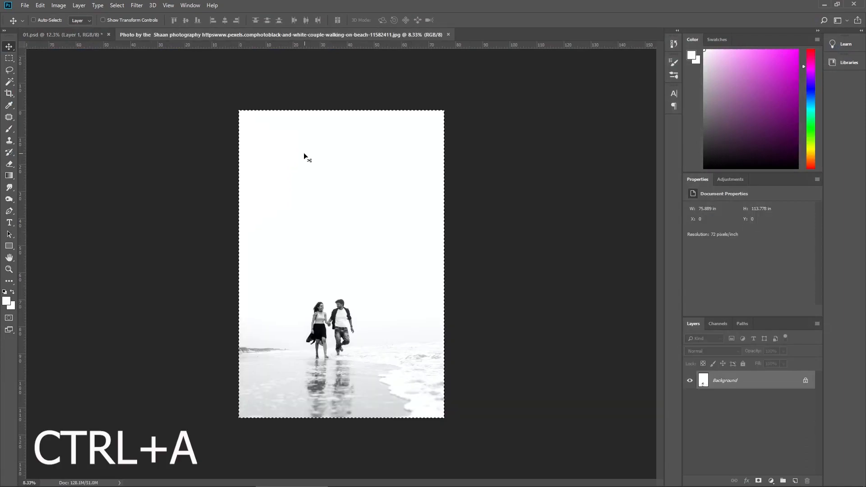
key("ctrl+c")
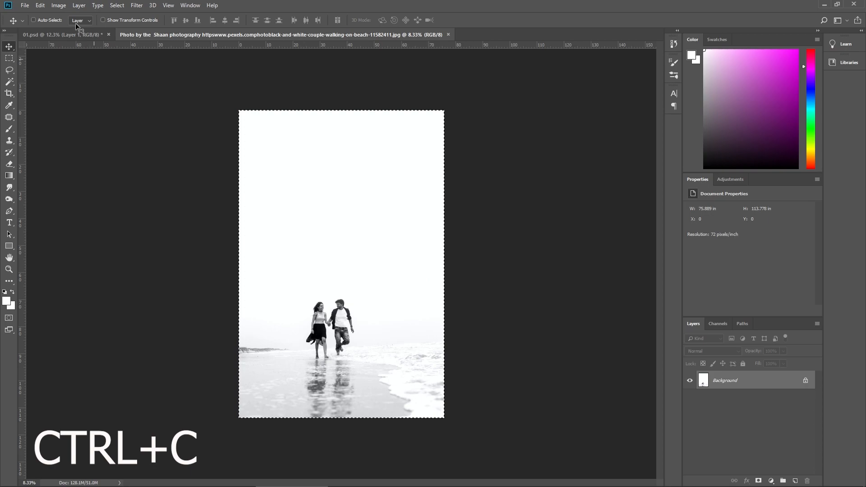
Step: Back in 01.psd, turn Layer 1 into a dark monochrome with Hue/Saturation at Saturation -100 and Lightness -58
left_click(81, 38)
scroll(338, 305, "down", 4)
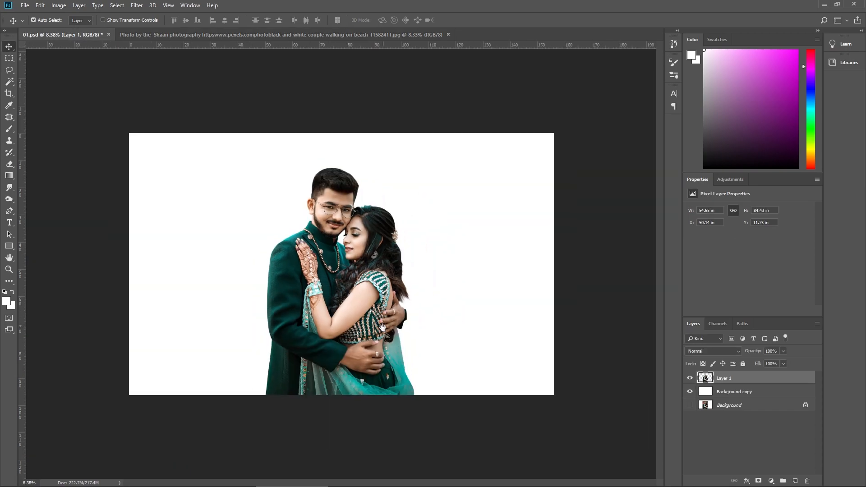
right_click(340, 310)
left_click(352, 315)
key("ctrl+u")
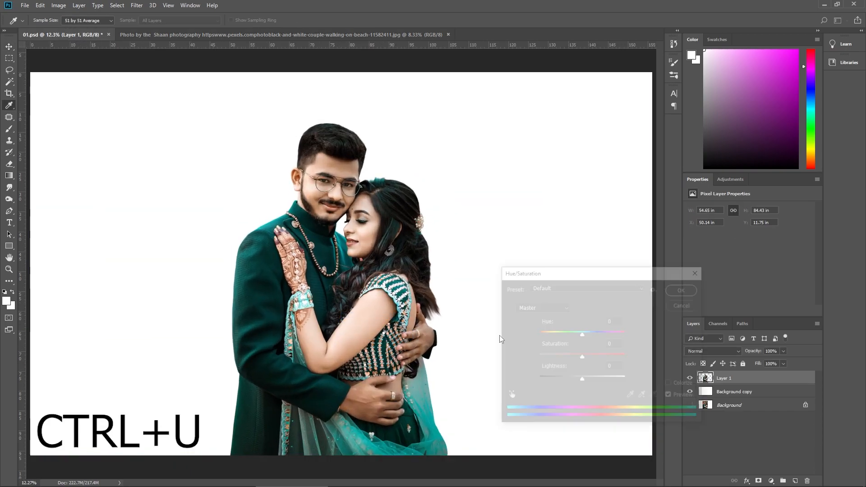
left_click_drag(566, 380, 554, 383)
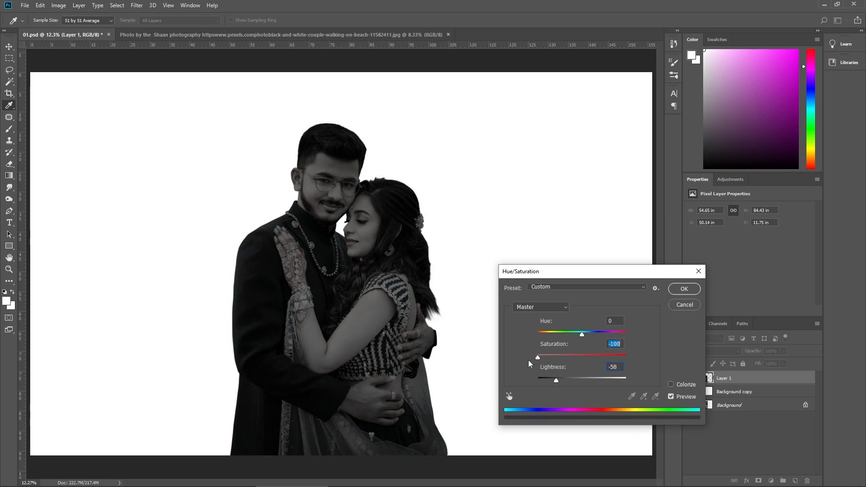
left_click(681, 291)
Step: Lower the opacity of Layer 1 to 40%
key("ctrl+minus")
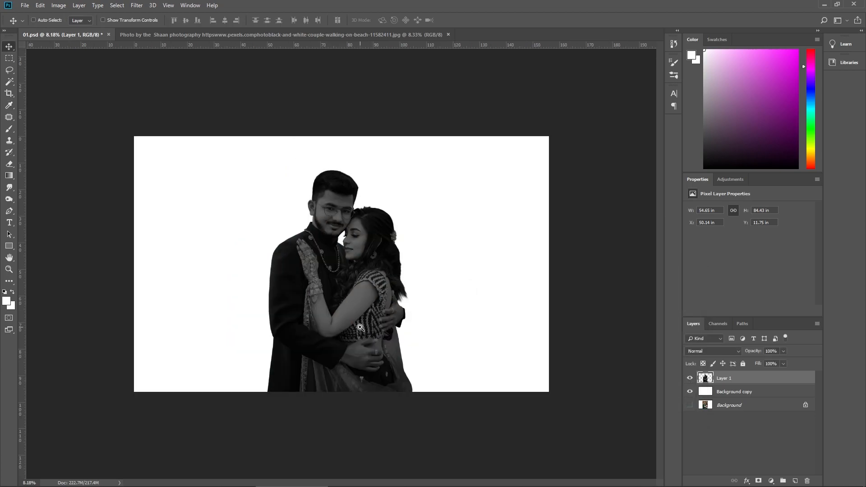
right_click(360, 329)
left_click(368, 333)
right_click(360, 306)
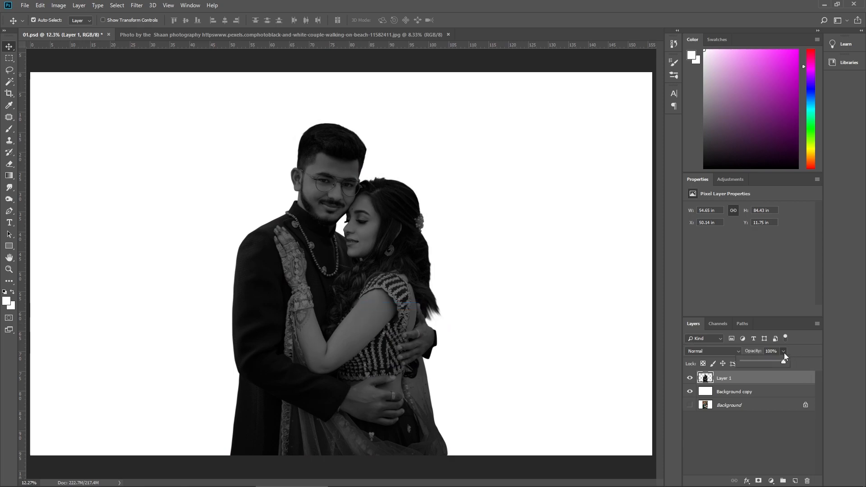
left_click_drag(758, 364, 761, 361)
scroll(363, 345, "down", 3)
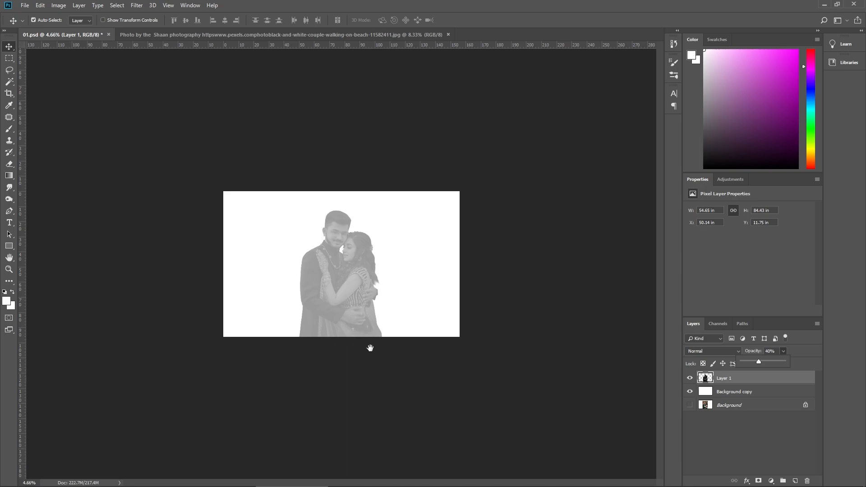
right_click(338, 303)
left_click(345, 307)
scroll(363, 334, "down", 1)
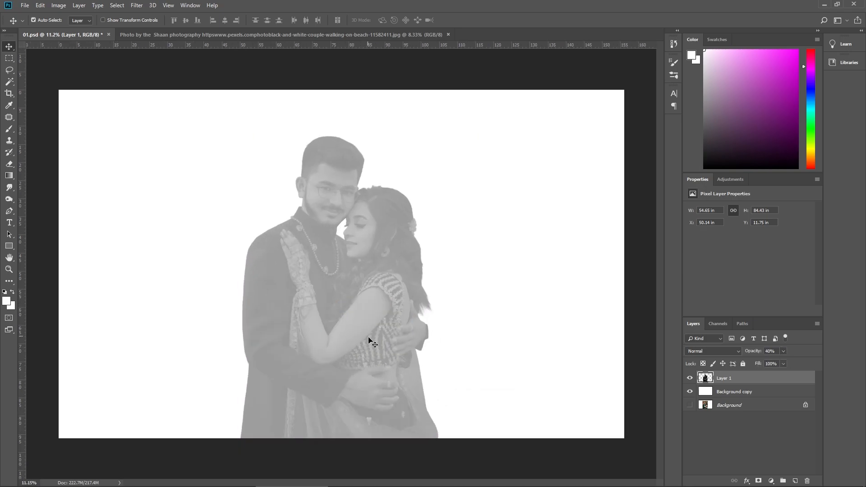
Step: Paste the copied beach photo above Layer 1 and clip it to the couple's silhouette
right_click(340, 336)
key("ctrl+v")
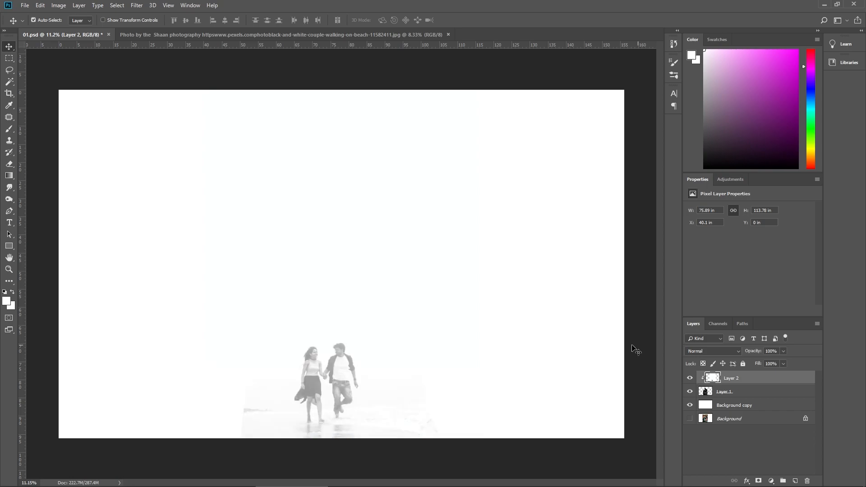
right_click(734, 380)
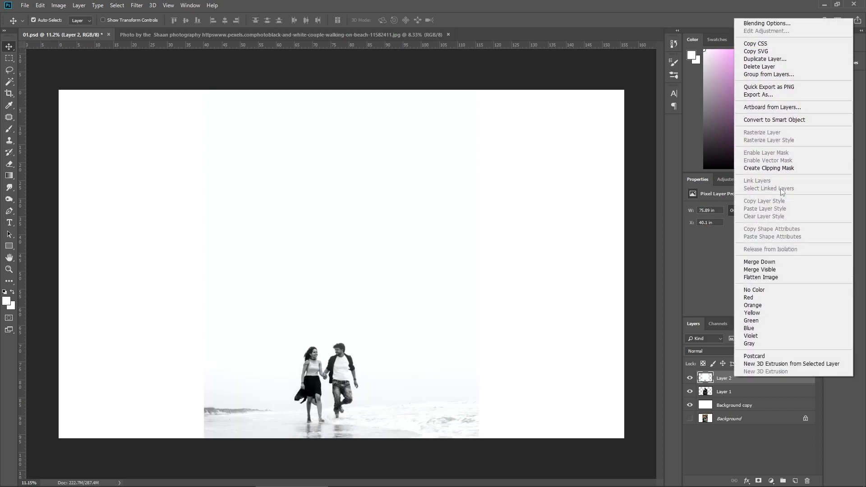
left_click(784, 168)
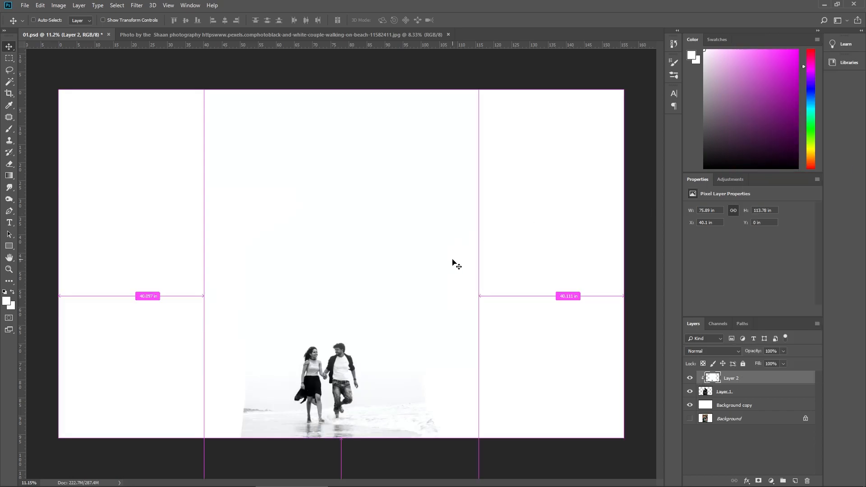
Step: Scale the beach photo to about 57.25 by 85.85 in and position it over the couple's silhouette
key("ctrl+t")
mouse_move(404, 298)
left_mouse_down()
mouse_move(429, 236)
mouse_move(398, 300)
mouse_move(384, 386)
mouse_move(408, 296)
left_mouse_up()
left_click_drag(483, 90, 399, 217)
left_click_drag(394, 248, 454, 136)
mouse_move(418, 218)
left_mouse_down()
mouse_move(409, 223)
mouse_move(412, 212)
left_mouse_up()
key("Return")
Step: Adjust the tones of the clipped beach photo with Levels
key("ctrl+l")
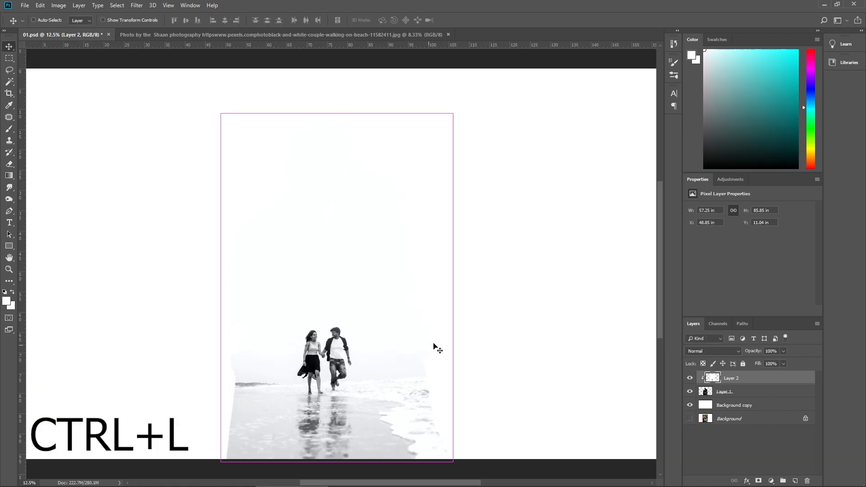
mouse_move(370, 385)
left_mouse_down()
mouse_move(383, 381)
mouse_move(376, 383)
left_mouse_up()
left_click(505, 300)
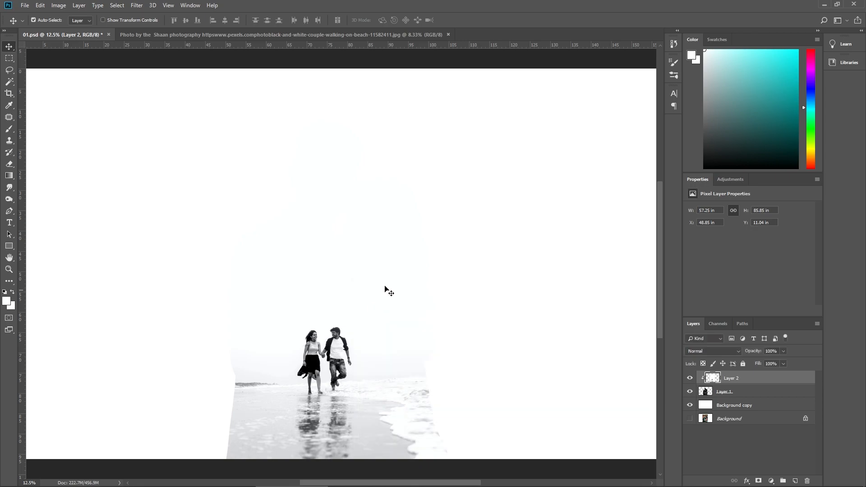
Step: Erase the upper part and sides of the beach layer with a soft 1300 px Eraser at 30% opacity to reveal the couple
key("e")
mouse_move(347, 151)
left_mouse_down()
mouse_move(284, 211)
mouse_move(240, 322)
mouse_move(240, 440)
mouse_move(360, 456)
mouse_move(430, 335)
mouse_move(415, 261)
left_mouse_up()
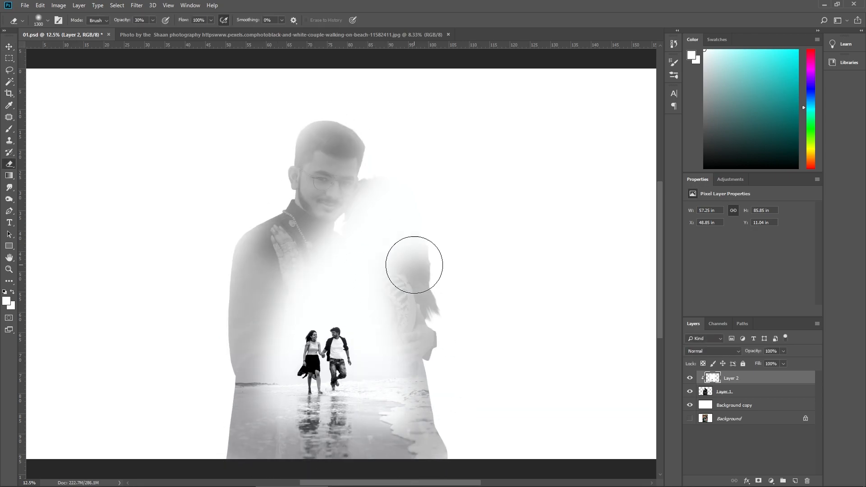
scroll(414, 264, "up", 2)
mouse_move(360, 193)
left_mouse_down()
mouse_move(397, 300)
mouse_move(280, 305)
mouse_move(248, 426)
left_mouse_up()
Step: Enlarge the Eraser to 1600 px and fade more of the beach layer over the faces, hair and outer body edges
key("bracketright")
scroll(247, 426, "down", 4)
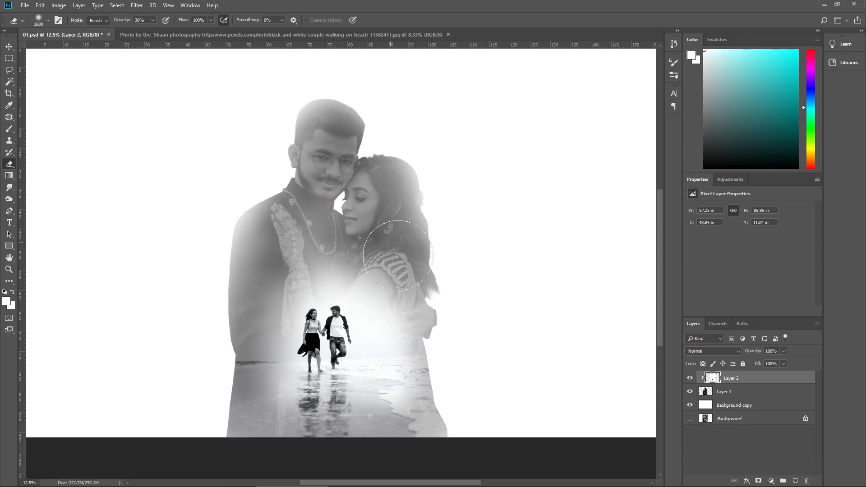
mouse_move(422, 181)
left_mouse_down()
mouse_move(434, 217)
mouse_move(316, 97)
mouse_move(255, 230)
mouse_move(232, 232)
mouse_move(251, 194)
mouse_move(219, 396)
left_mouse_up()
key("ctrl+minus")
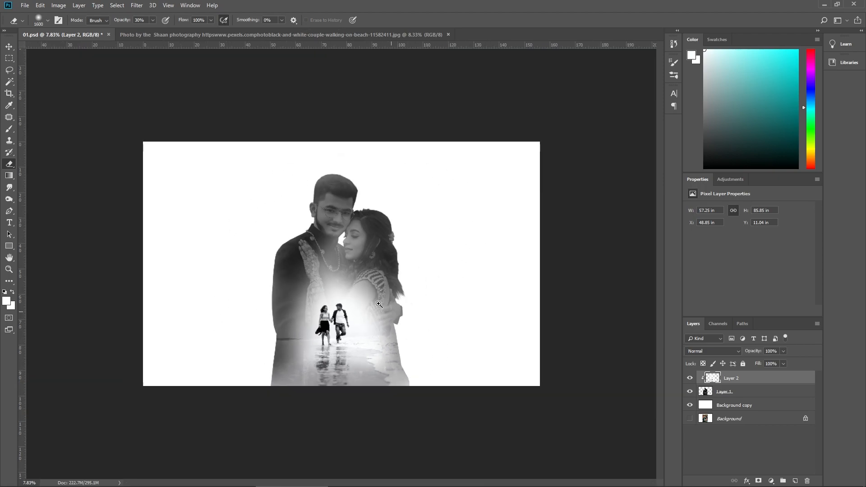
right_click(379, 305)
left_click(396, 315)
mouse_move(418, 376)
left_mouse_down()
mouse_move(440, 412)
mouse_move(426, 203)
mouse_move(464, 429)
mouse_move(390, 152)
left_mouse_up()
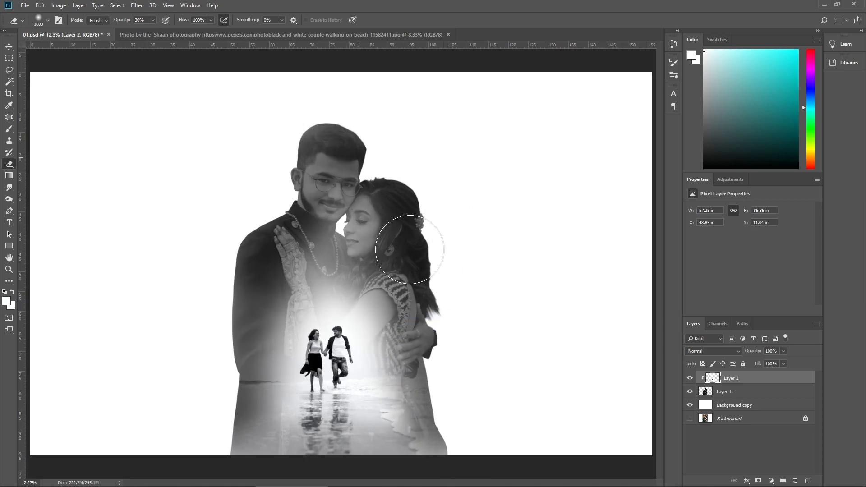
Step: Move the beach layer down within the silhouette and enlarge it to 116.86%
key("ctrl+minus")
right_click(407, 307)
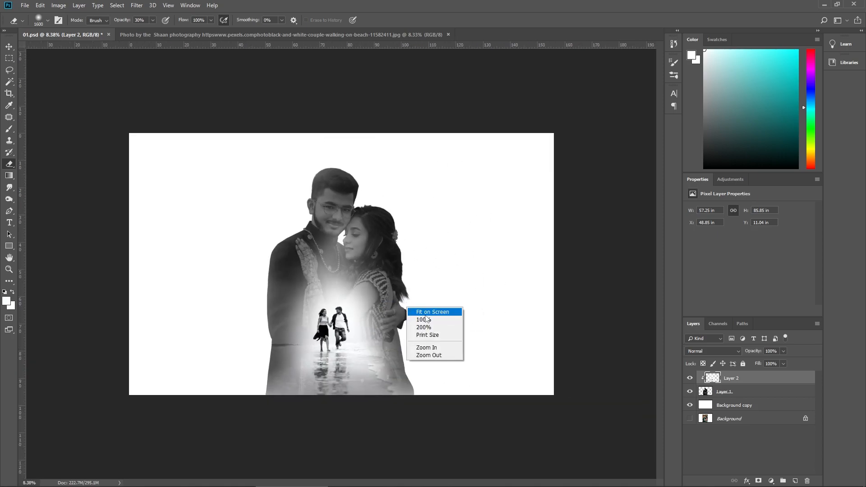
left_click(427, 312)
left_click_drag(342, 337, 347, 361, "ctrl")
key("ctrl+t")
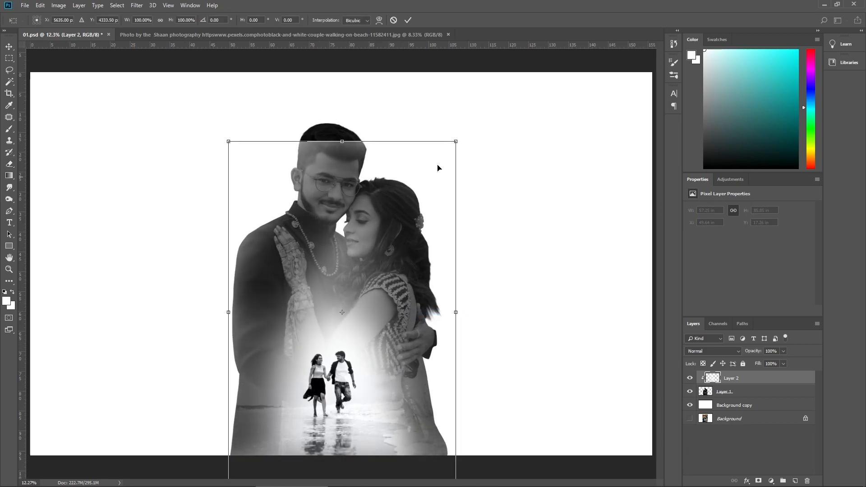
left_click_drag(455, 141, 475, 112)
left_click_drag(391, 242, 390, 237)
key("Return")
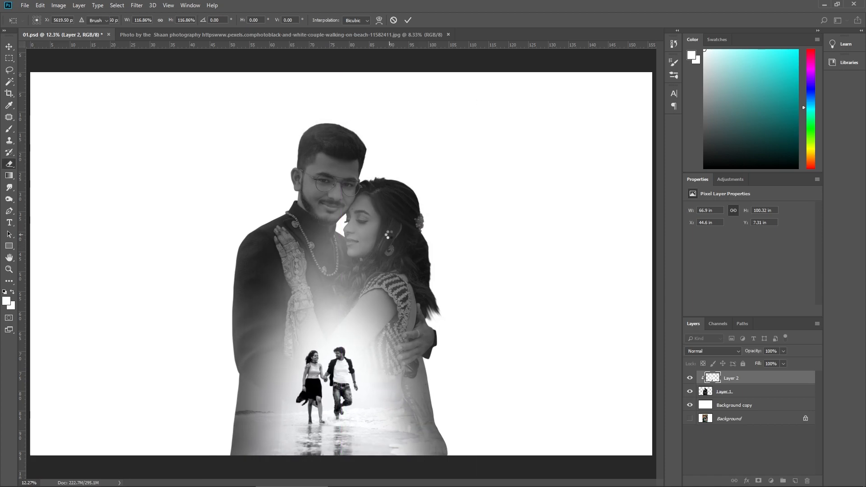
Step: Erase a little more of the beach layer over the woman's shoulder and arm
mouse_move(401, 278)
left_mouse_down()
mouse_move(348, 273)
mouse_move(383, 333)
left_mouse_up()
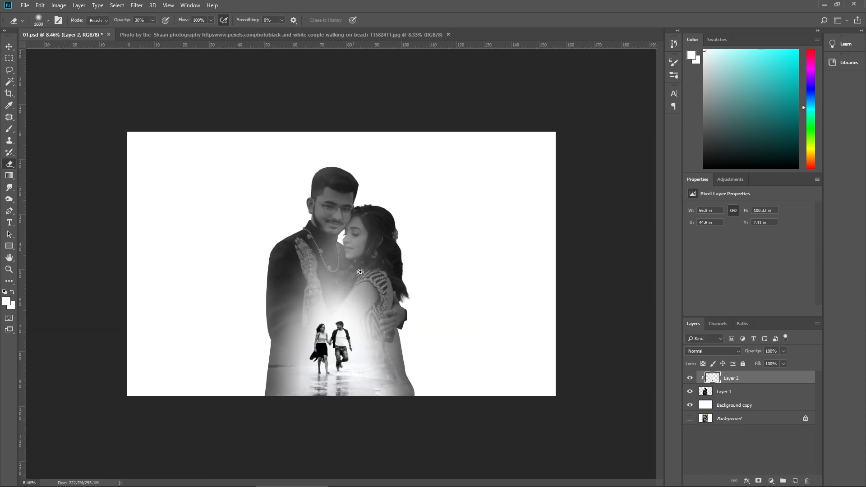
right_click(354, 269)
left_click(368, 278)
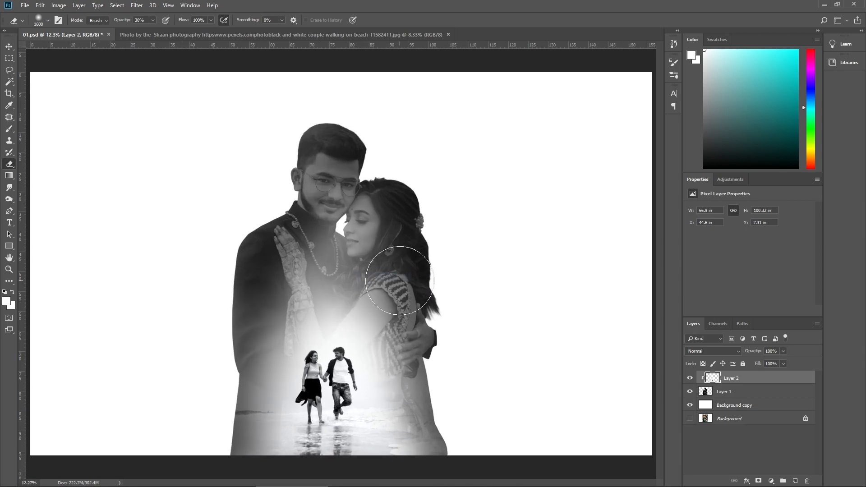
Step: Shift the beach layer slightly to the right, to about X 45.74 in and Y 7.42 in
key("ctrl+t")
left_click_drag(387, 301, 391, 297)
key("Return")
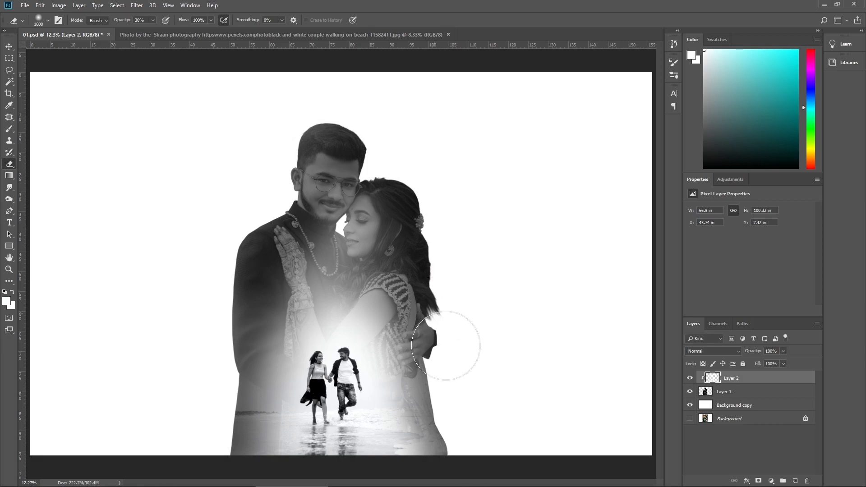
Step: Finish erasing the beach layer over the man's chest, and darken the cut-out couple layer with Hue/Saturation Lightness -17
left_click_drag(311, 254, 289, 300)
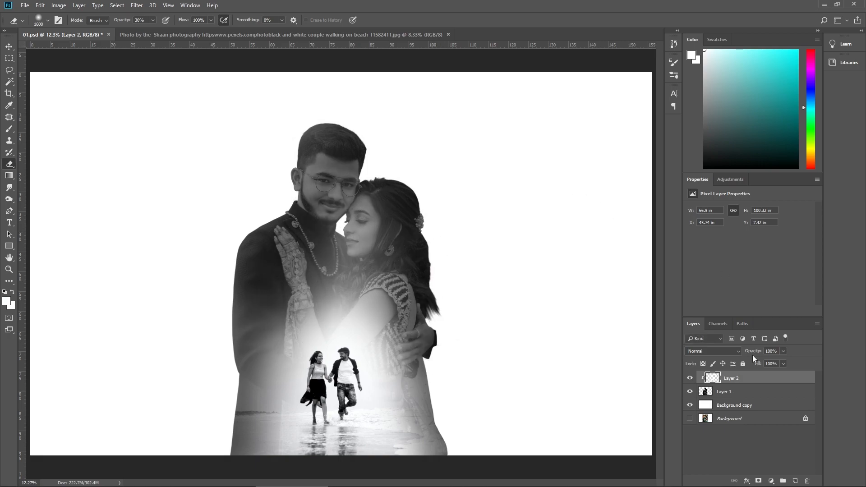
left_click(740, 391)
key("ctrl+u")
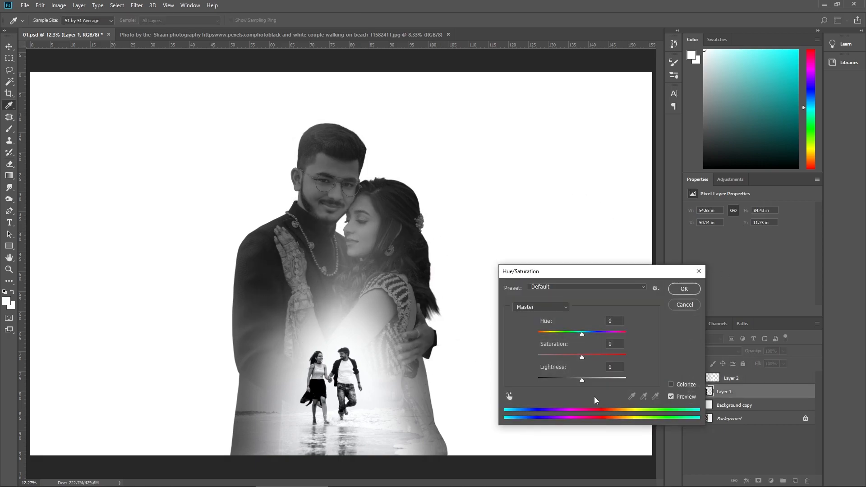
mouse_move(577, 384)
left_mouse_down()
mouse_move(499, 394)
mouse_move(575, 390)
left_mouse_up()
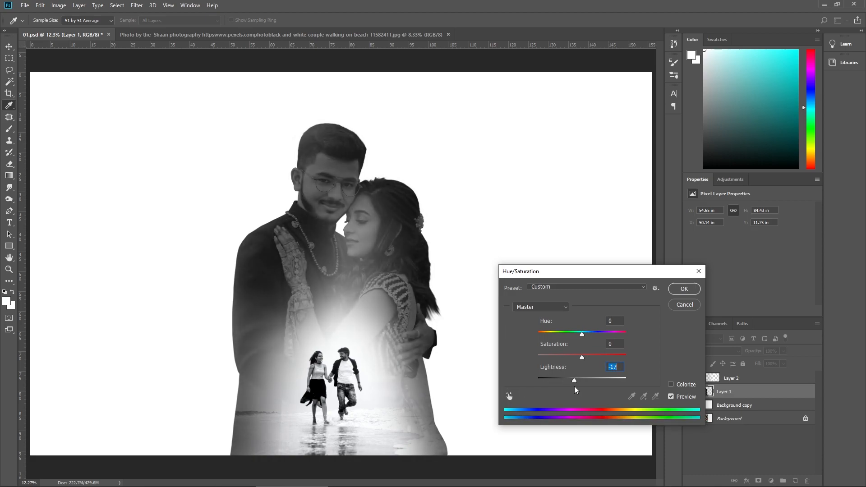
key("Return")
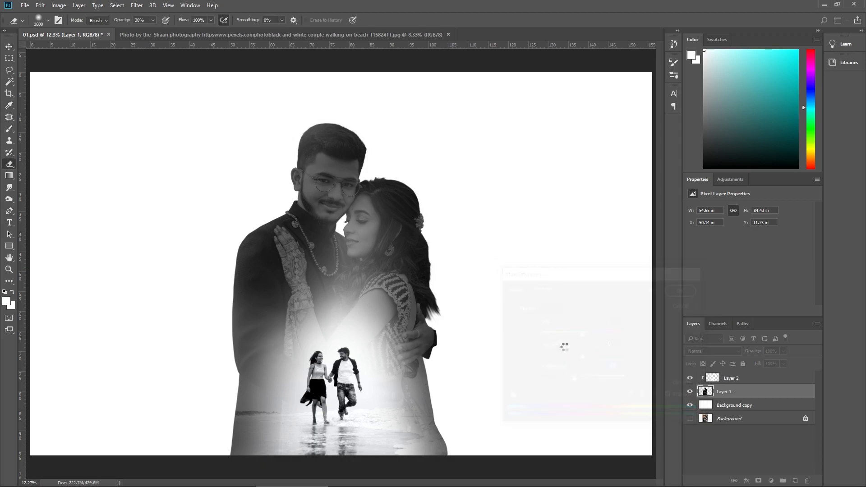
Step: Tint the cut-out couple layer towards yellow with Color Balance, setting the midtones' Yellow–Blue level to -33
key("ctrl+b")
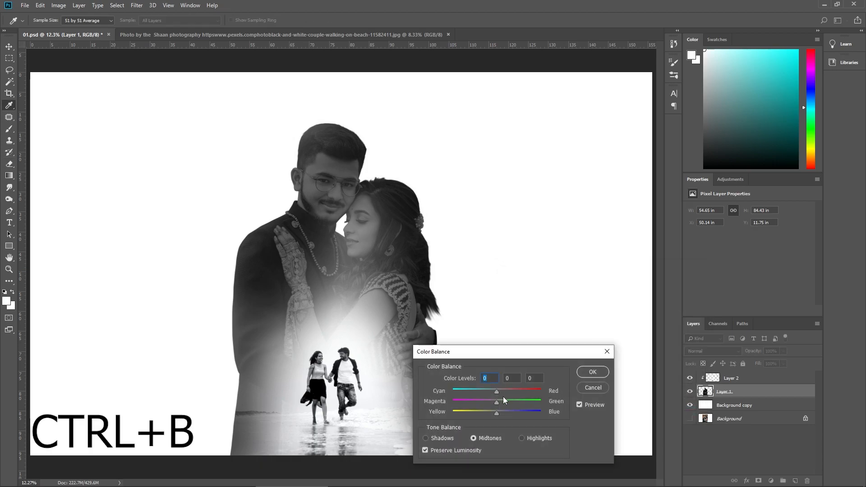
left_click_drag(476, 415, 481, 412)
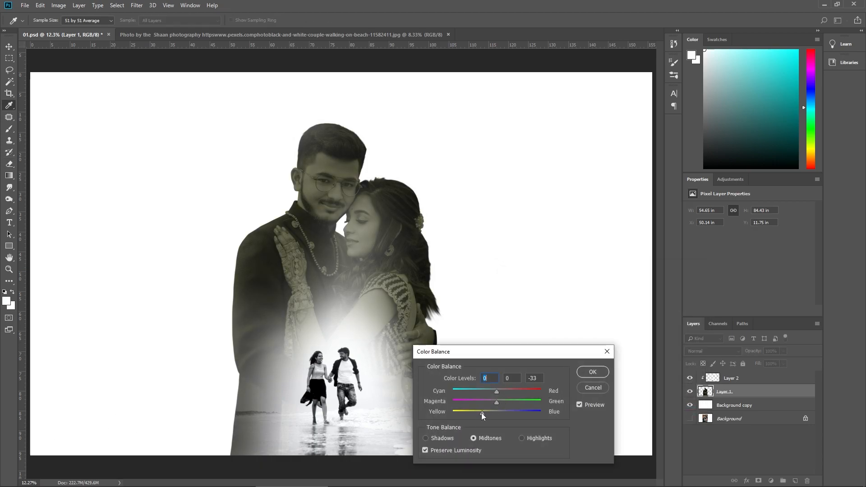
key("Return")
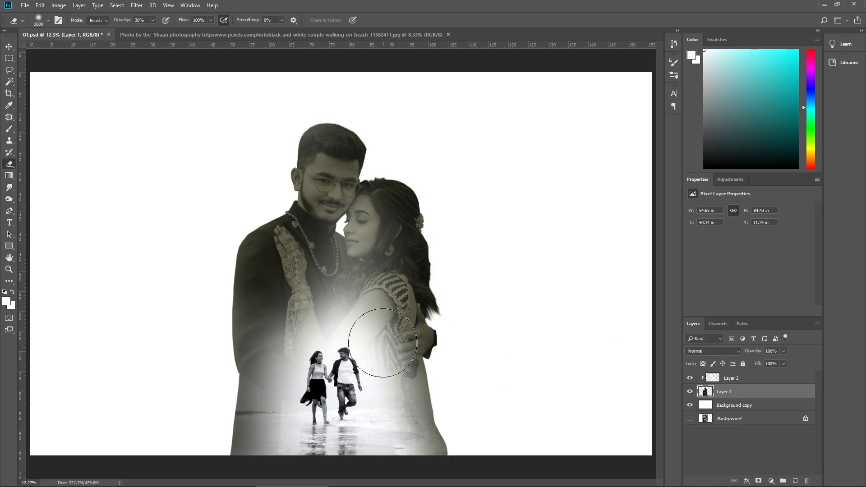
Step: Tint the beach layer (Layer 2) with Color Balance, setting the midtones' Yellow–Blue level to -24
scroll(604, 350, "down", 5)
left_click(726, 379)
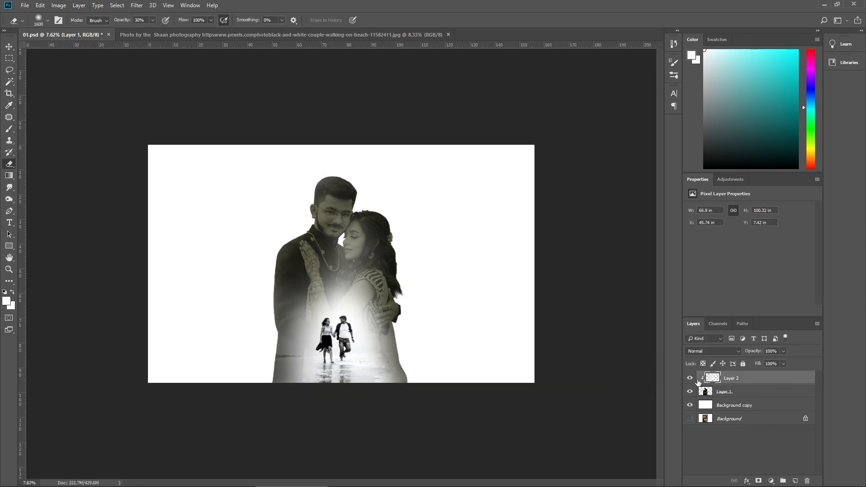
key("ctrl+b")
left_click_drag(467, 415, 485, 415)
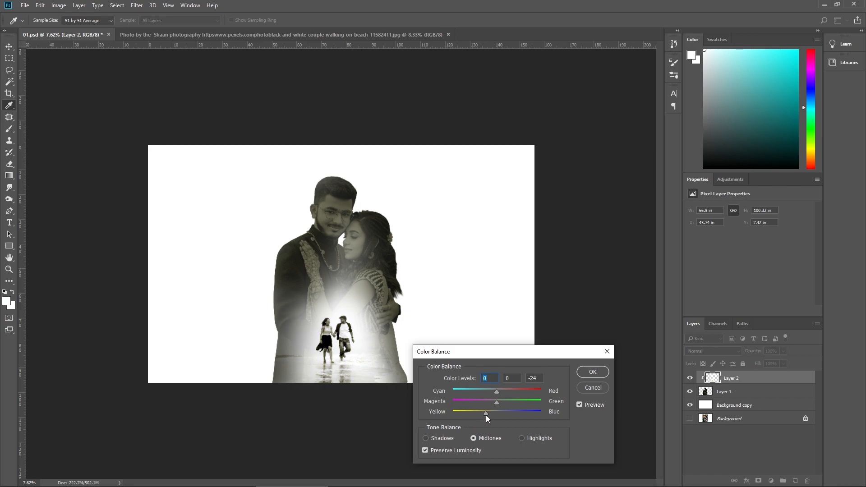
left_click(592, 372)
left_click(350, 281)
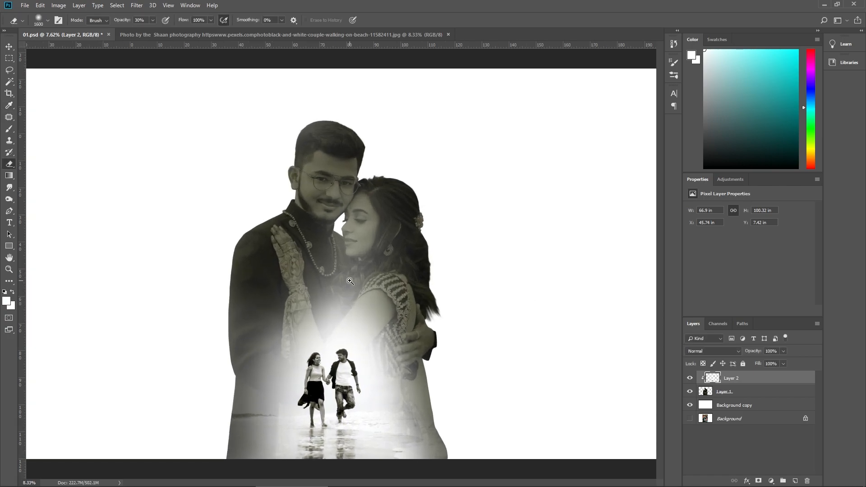
Step: Darken the grey texture on Layer 3 with Levels, setting the black input level to 57
key("ctrl+l")
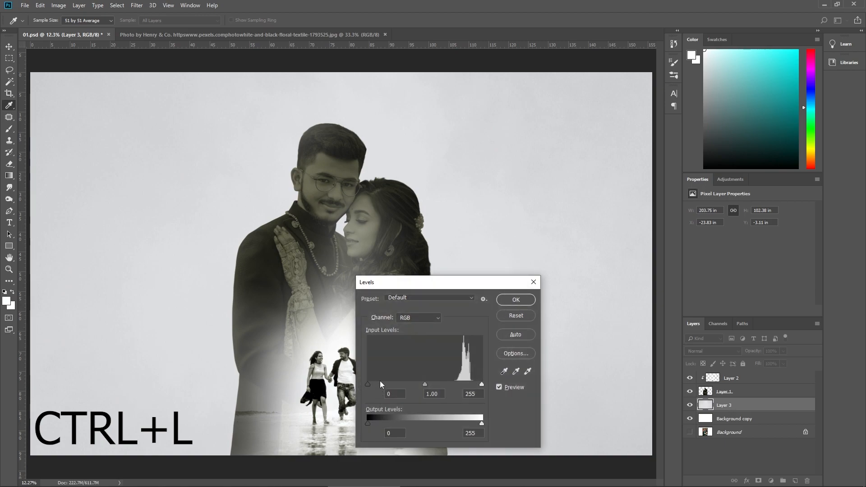
left_click_drag(368, 384, 392, 387)
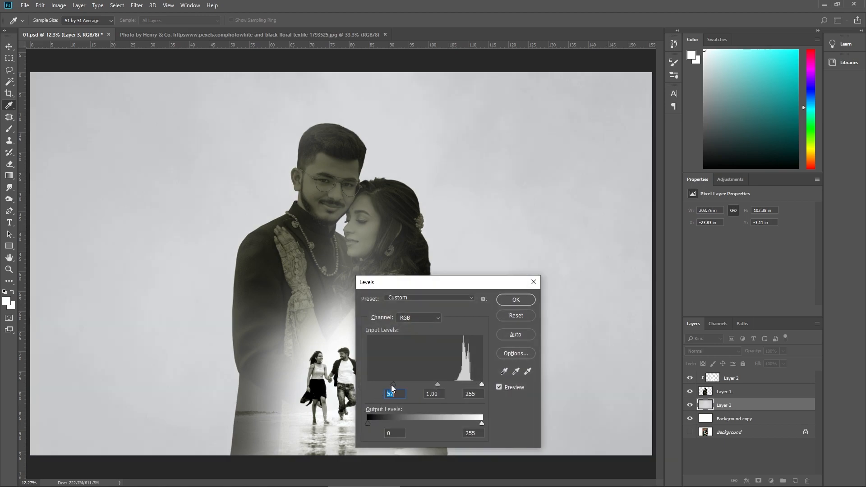
left_click(515, 300)
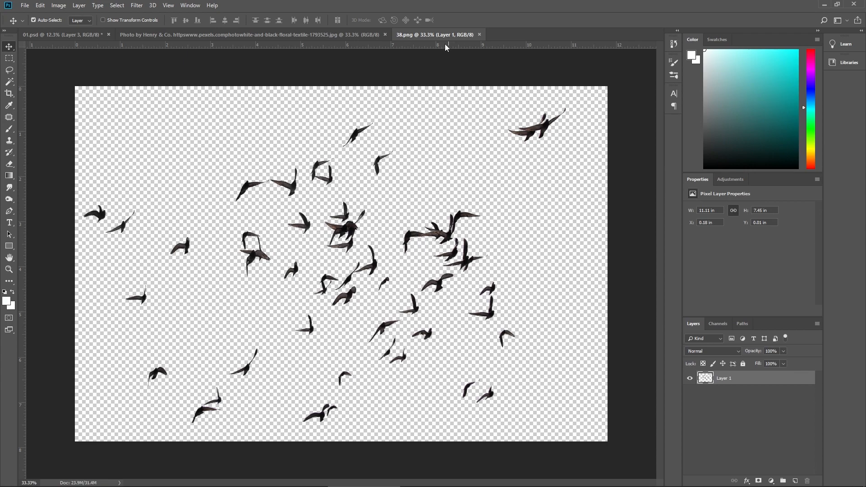
Step: Copy the flock of birds from 38.png into 01.psd beside the couple's heads and move the source window out of the way
left_click_drag(449, 38, 546, 109)
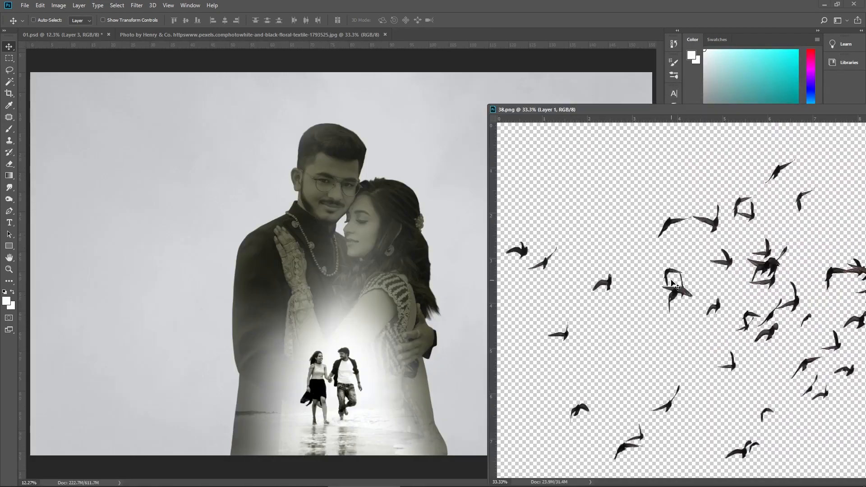
left_click_drag(675, 285, 441, 155)
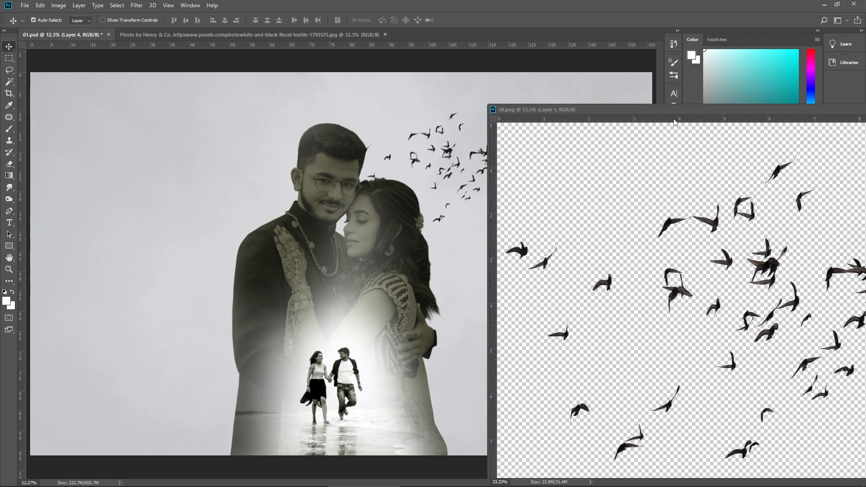
left_click_drag(689, 112, 149, 268)
left_click(455, 265)
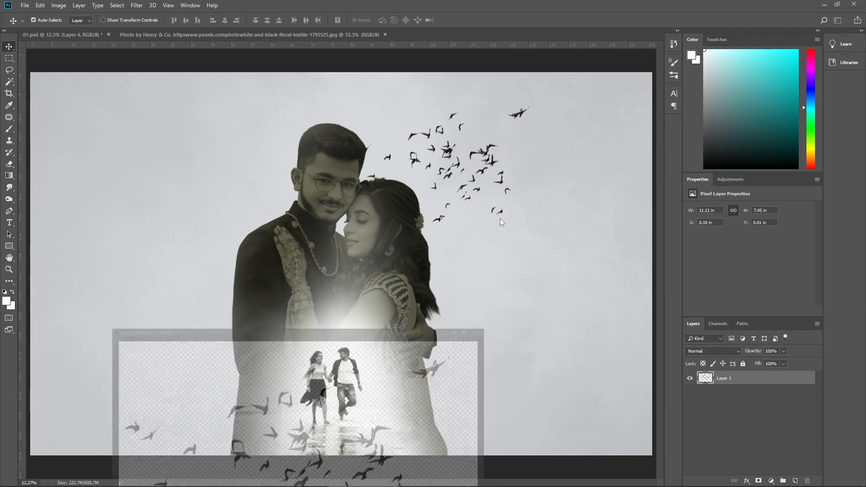
Step: Shrink the flock of birds to about 19.85 × 13.32 in and flip it horizontally in the sky beside the couple
key("ctrl+t")
left_click_drag(535, 99, 477, 145)
right_click(486, 134)
left_click(514, 246)
key("Return")
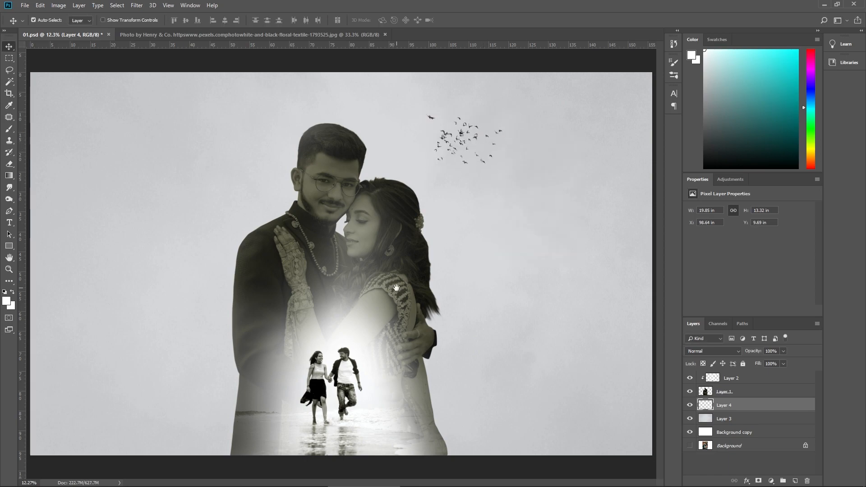
Step: Duplicate the flock of birds over the walking couple and move the copy above Layer 2, clipped to the silhouette
scroll(398, 296, "down", 3)
scroll(382, 276, "up", 3)
left_click_drag(346, 340, 346, 340)
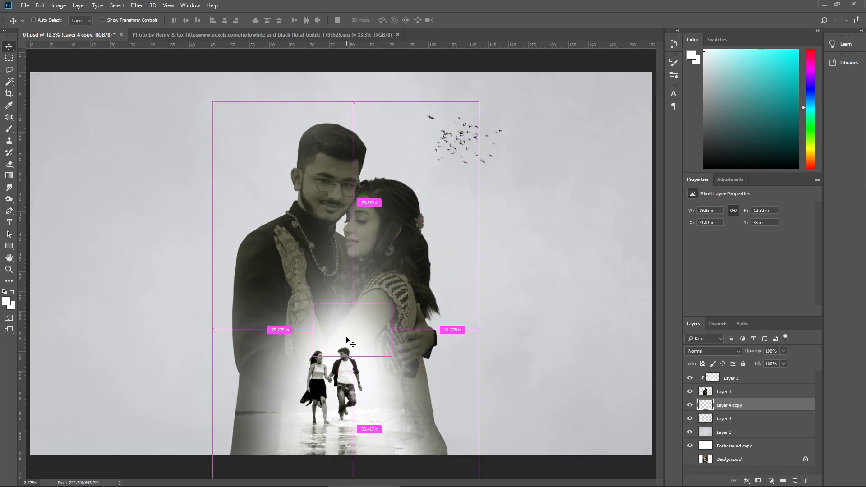
key("ctrl+]")
key("ctrl+]")
Step: Scale the copied birds down to about 6.68 × 4.6 in and place them just above the walking man's head
key("ctrl+t")
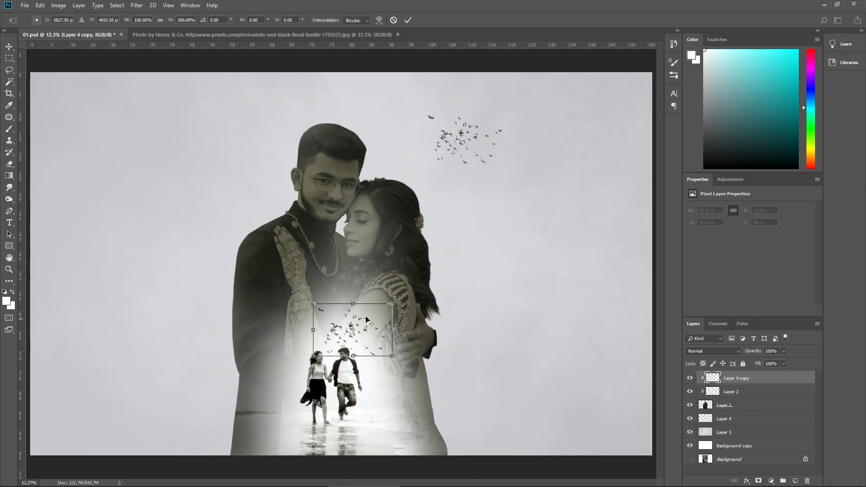
left_click_drag(391, 305, 373, 336)
double_click(355, 332)
right_click(365, 369)
left_click(370, 375)
scroll(360, 345, "up", 2)
key("ctrl+t")
mouse_move(361, 320)
left_mouse_down()
mouse_move(388, 341)
mouse_move(363, 327)
left_mouse_up()
key("Return")
key("ctrl+0")
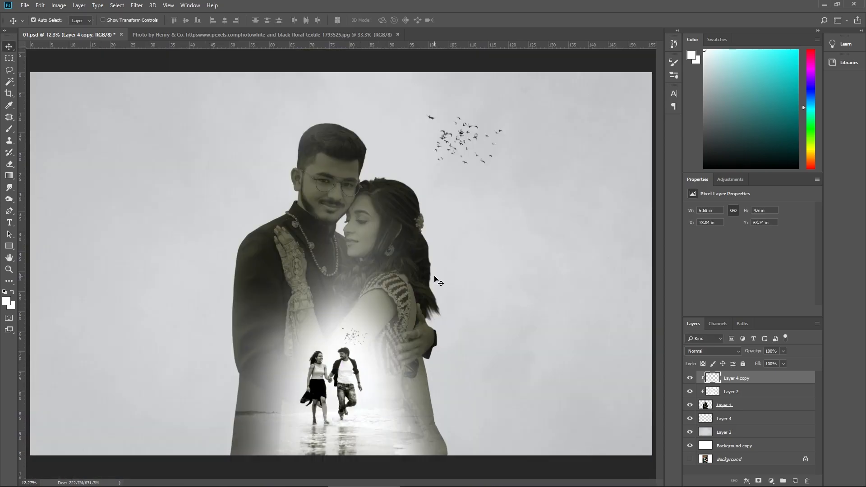
Step: Add a linear gradient fill layer at 90° on top, using the lavender-to-pale-blue preset
left_click(771, 481)
left_click(804, 332)
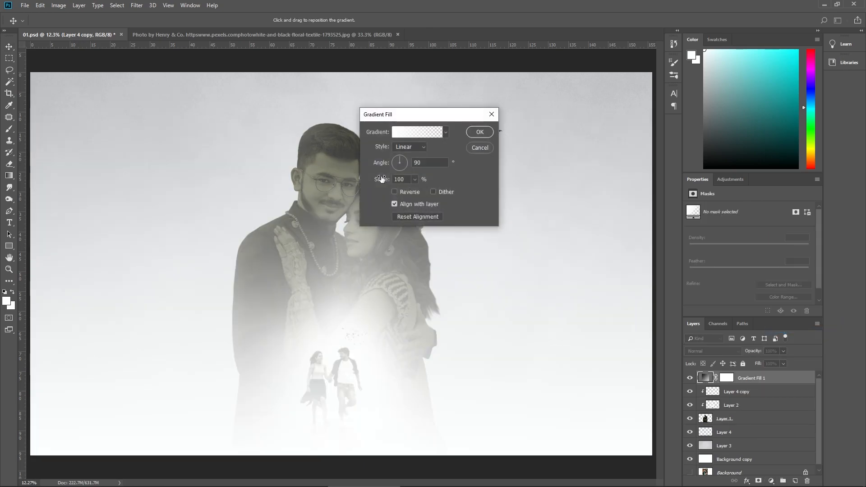
left_click(406, 133)
scroll(414, 206, "down", 5)
left_click(413, 206)
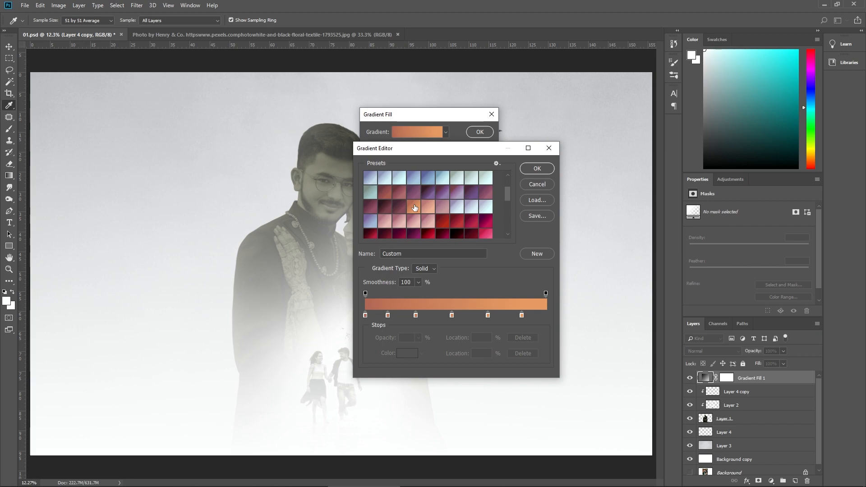
scroll(424, 202, "down", 3)
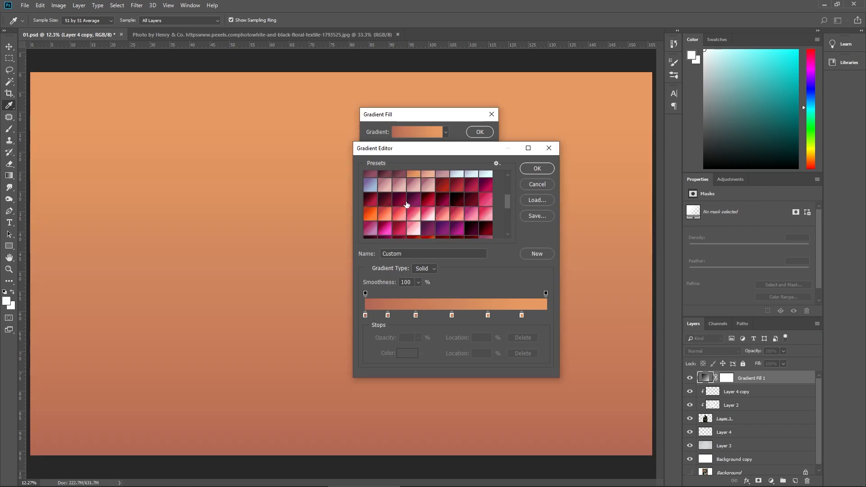
scroll(424, 211, "up", 2)
left_click(459, 189)
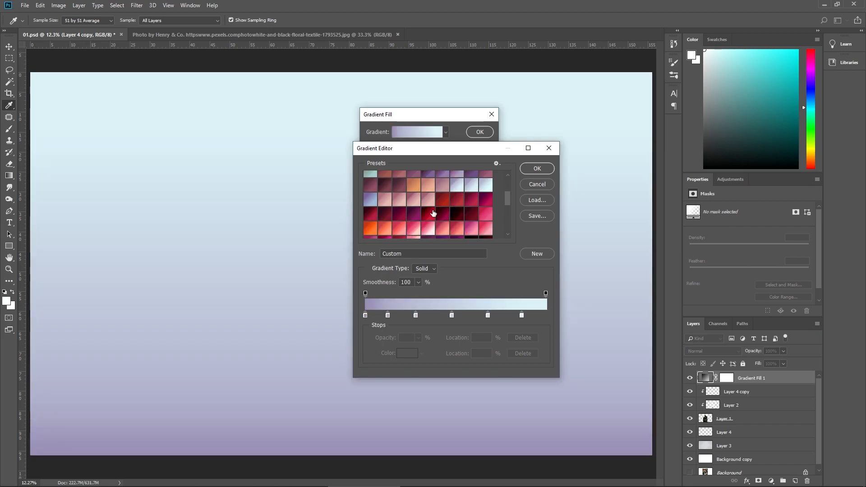
left_click(537, 168)
left_click(479, 131)
key("v")
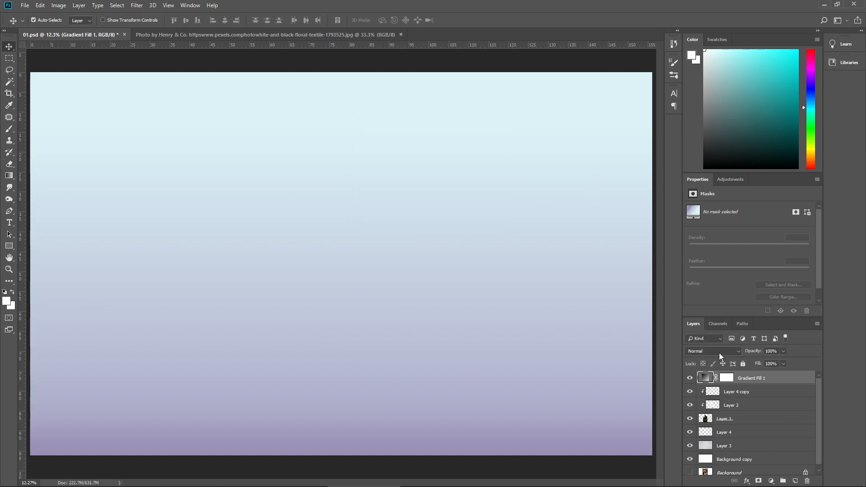
Step: Try different blend modes on the gradient fill layer, including Screen, Hue, Divide, Soft Light and Overlay
left_click(712, 351)
left_click(701, 201)
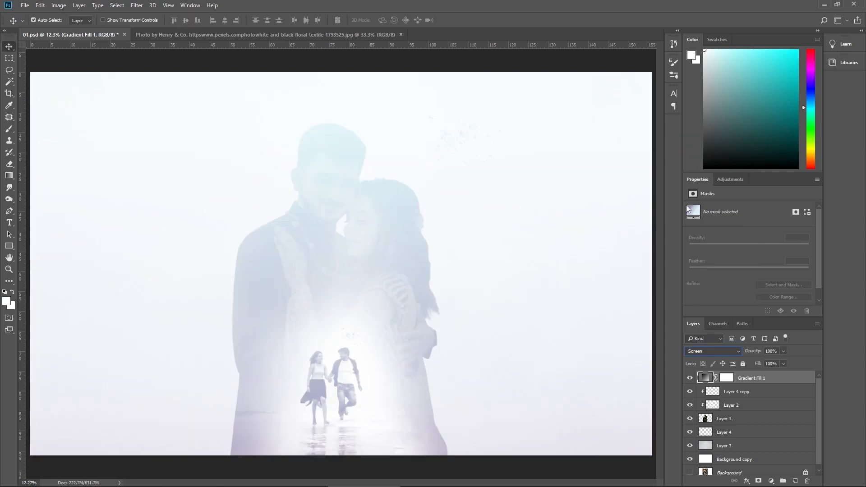
left_click(713, 352)
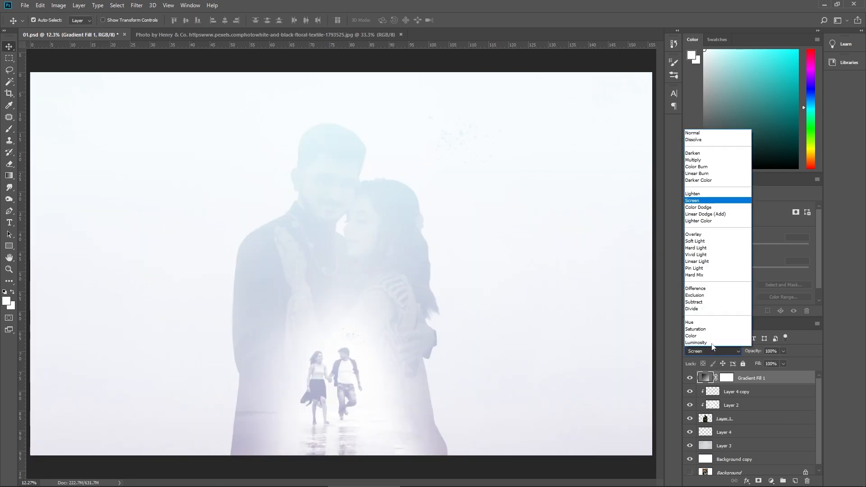
key("Escape")
scroll(711, 342, "down", 18)
scroll(711, 342, "up", 2)
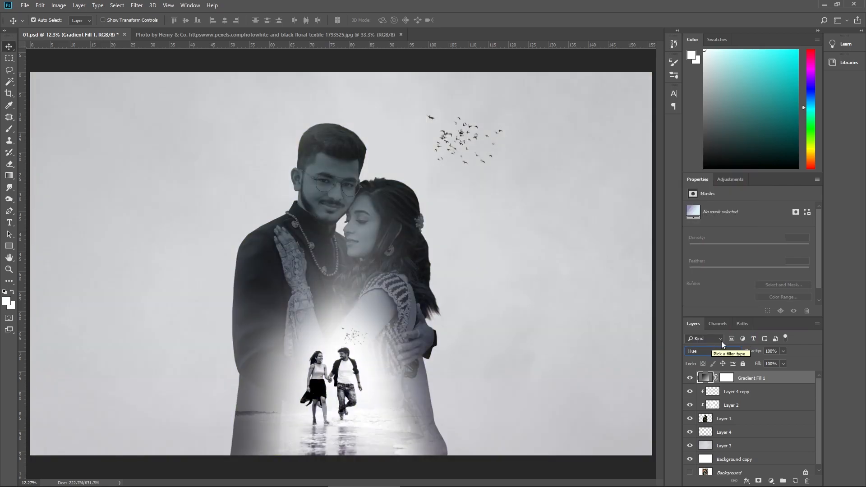
key("Up")
key("Up")
key("Up")
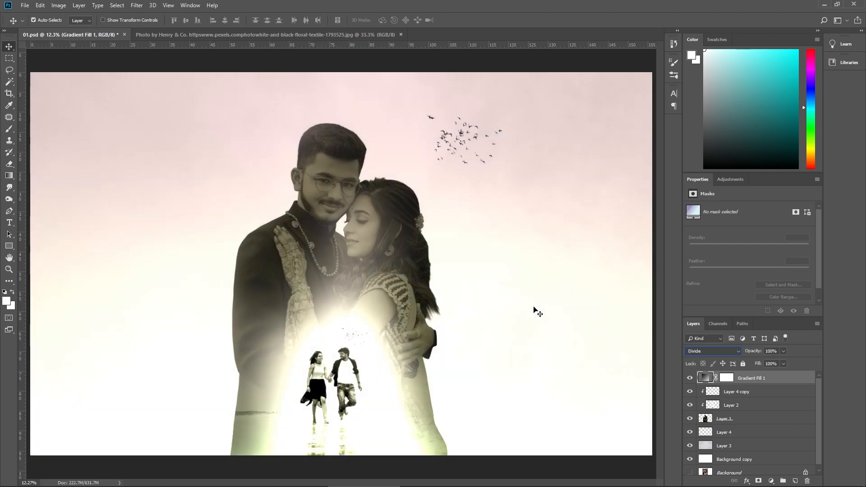
key("Up")
key("Up")
key("Up")
key("Up")
key("Up")
key("Up")
key("Up")
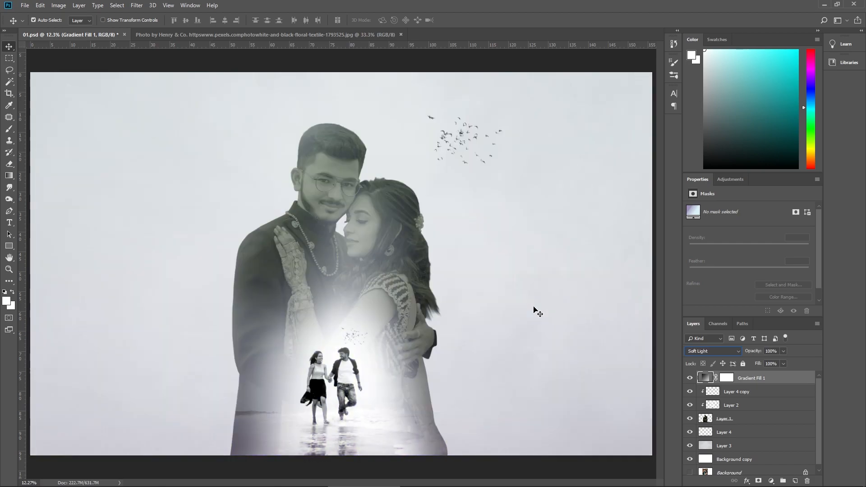
key("Up")
key("Up")
key("Up")
key("Up")
key("Up")
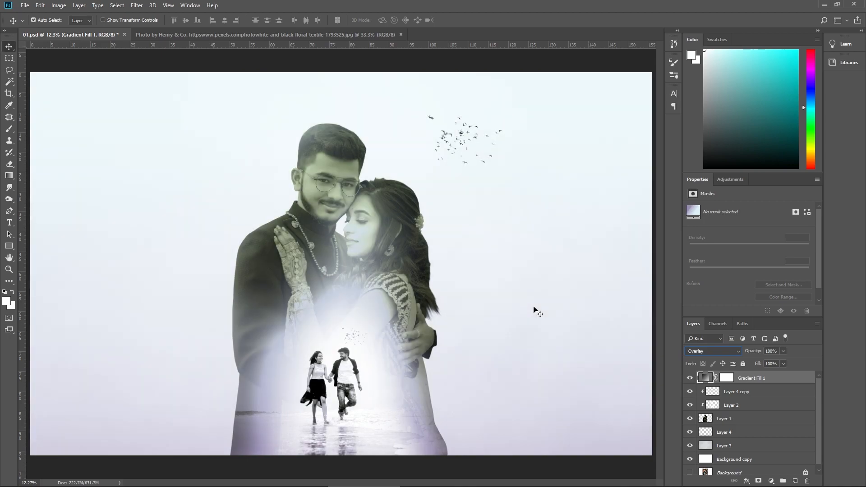
Step: Set the gradient fill layer's blend mode to Screen and its opacity to 51%
key("Up")
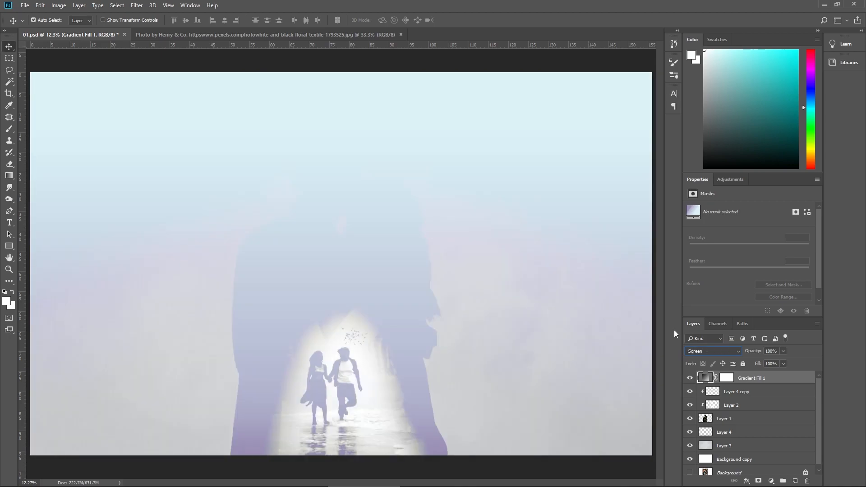
key("Down")
left_click(783, 352)
left_click_drag(773, 361, 763, 362)
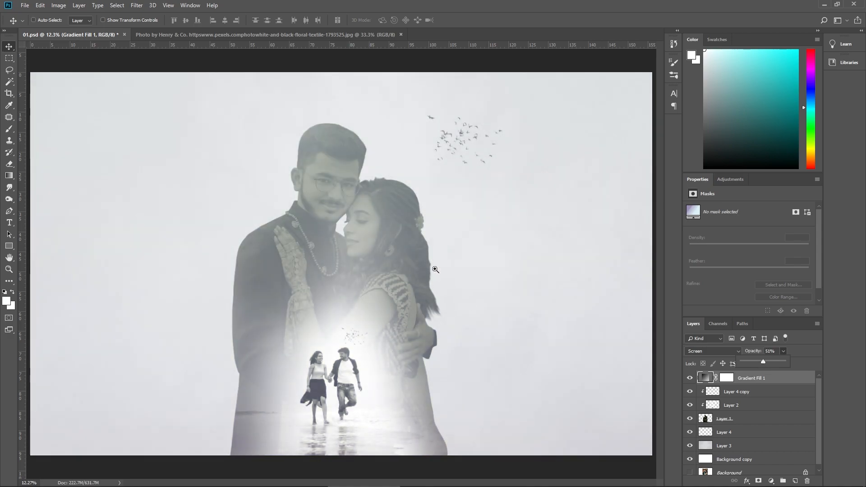
Step: Open the yellow bokeh photo from the v-20 folder and copy it into 01.psd as the topmost layer
left_click(25, 5)
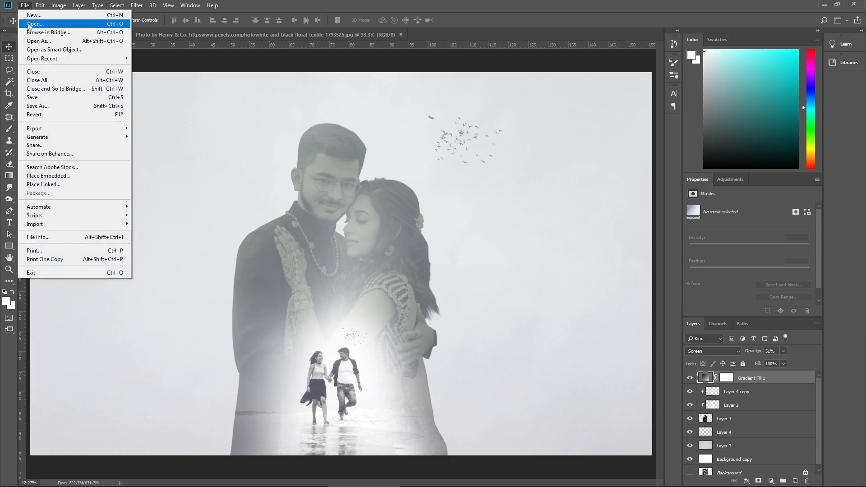
left_click(45, 24)
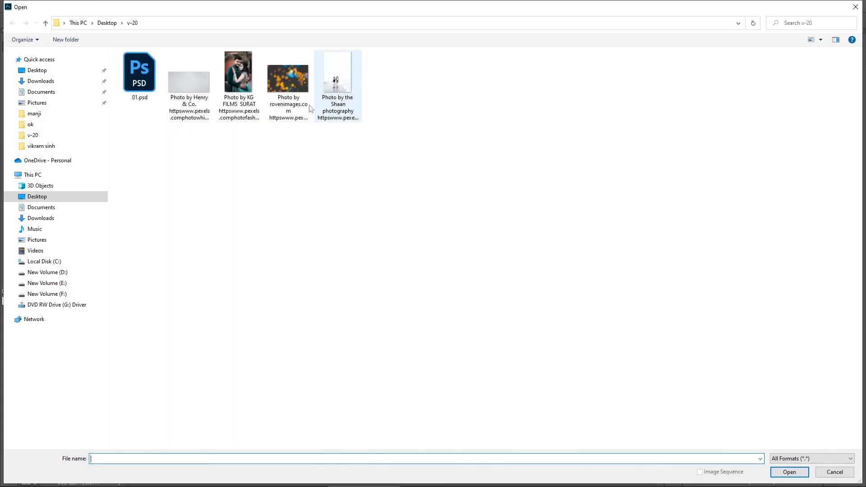
double_click(303, 105)
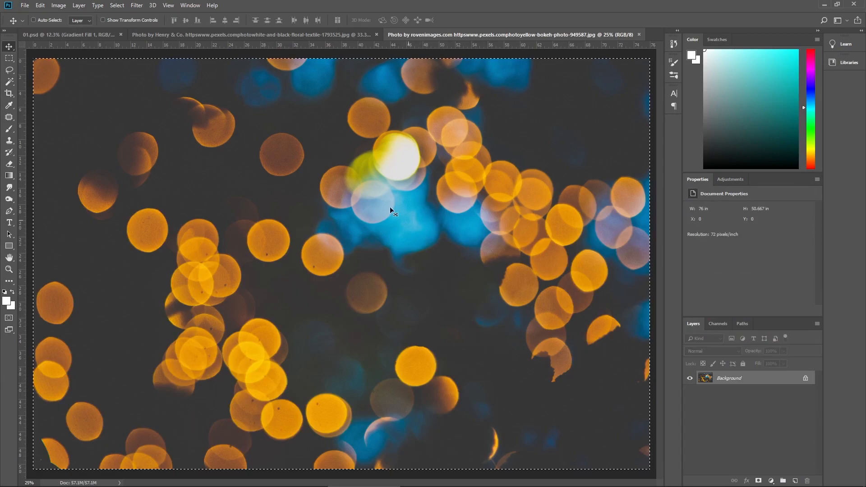
left_click_drag(391, 210, 406, 312)
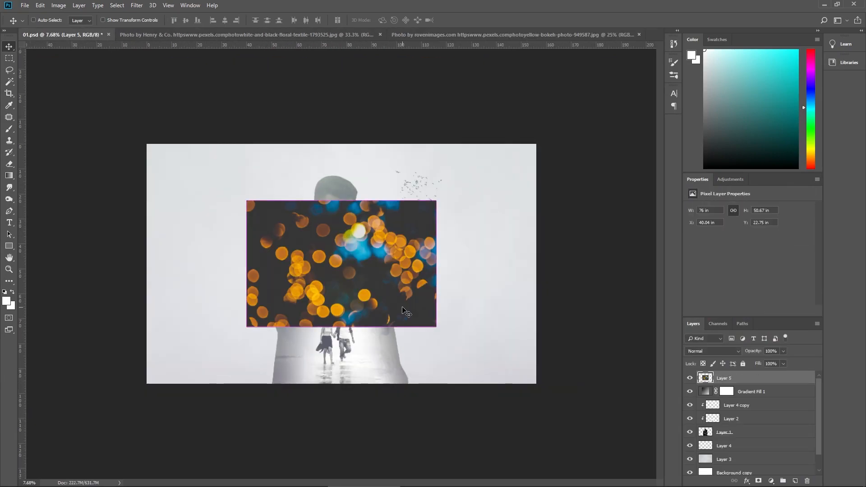
Step: Blend the bokeh layer in with Screen mode at 30% opacity, scaled to about 210% so that it covers the whole canvas
left_click(694, 347)
left_click(703, 203)
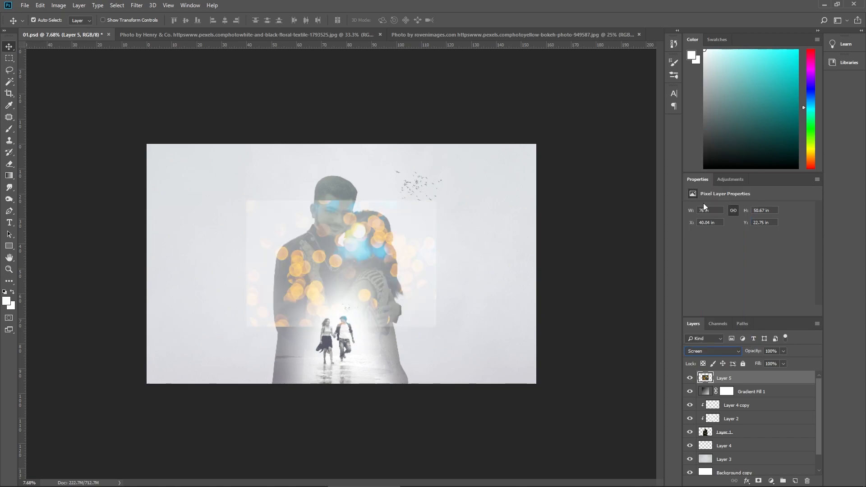
key("ctrl+t")
left_click_drag(437, 202, 550, 144)
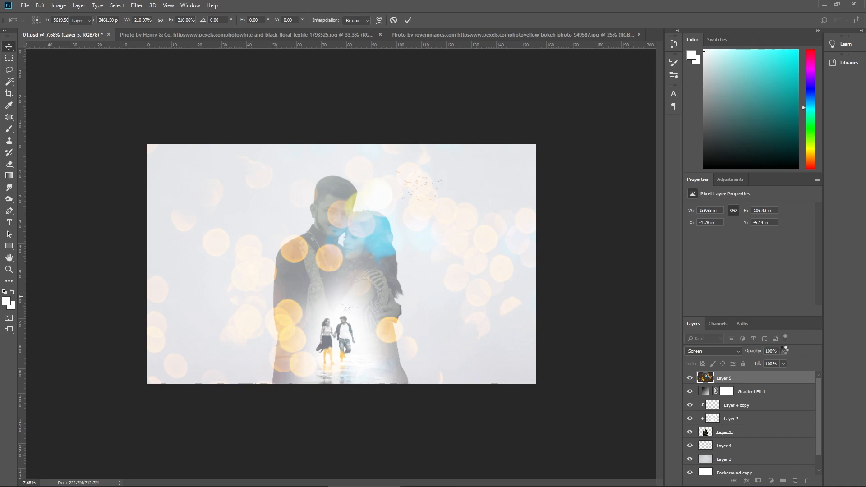
key("Return")
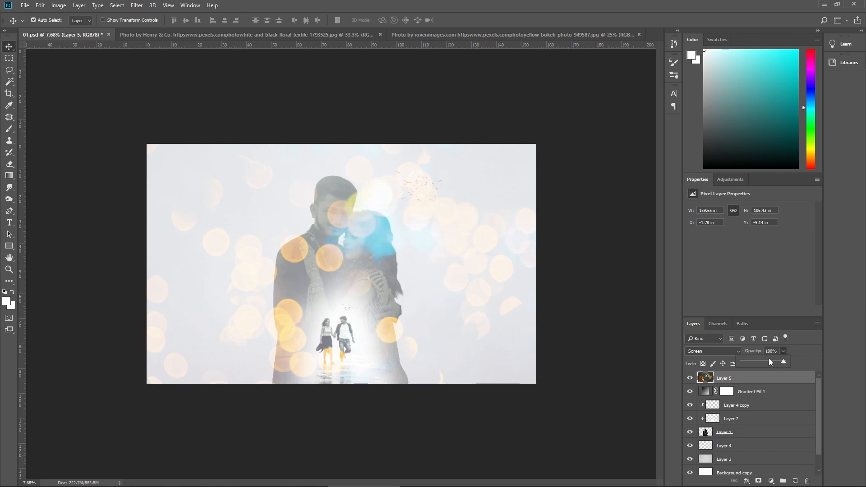
left_click_drag(769, 359, 758, 359)
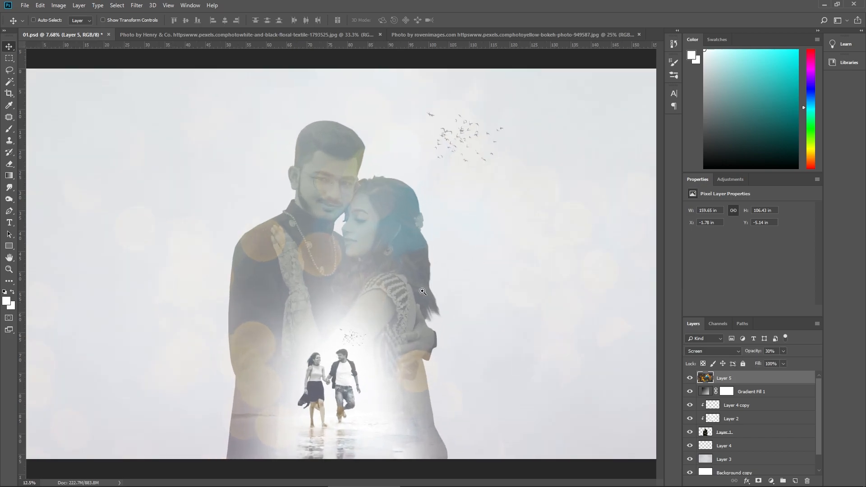
Step: Apply Camera Raw color grading to the composite, tinting the midtones blue, adjusting the shadow tint and warming the highlights
key("ctrl+shift+a")
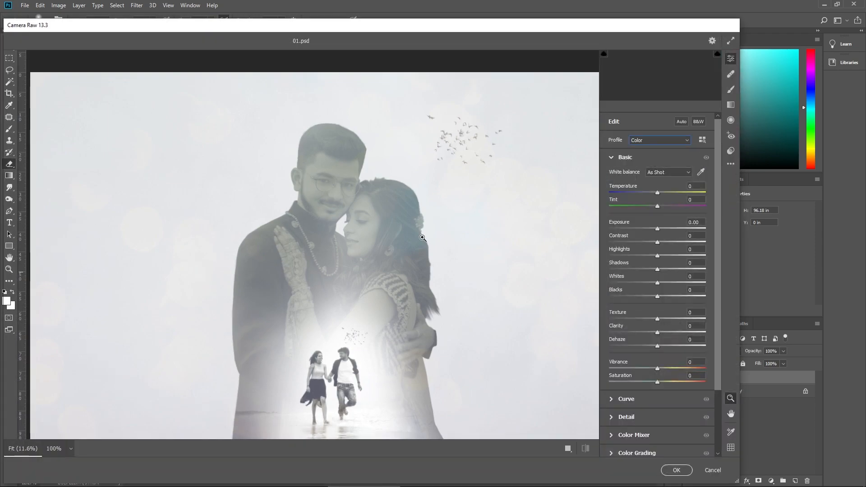
left_click(664, 435)
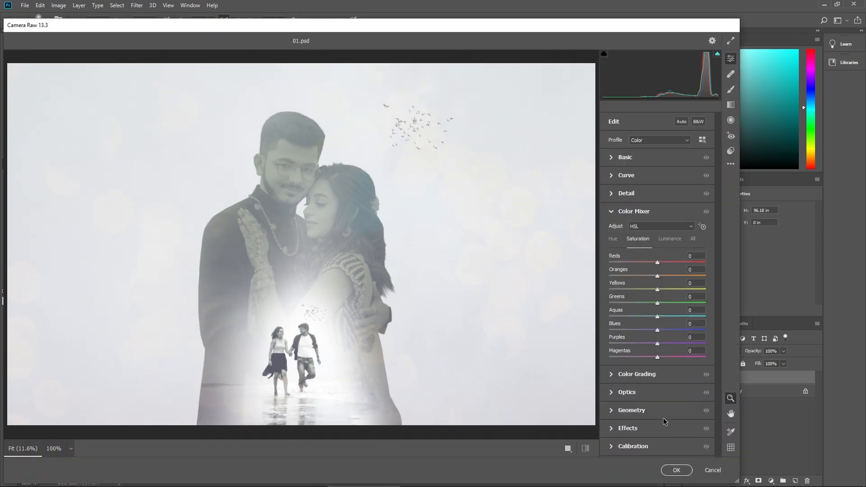
left_click(653, 374)
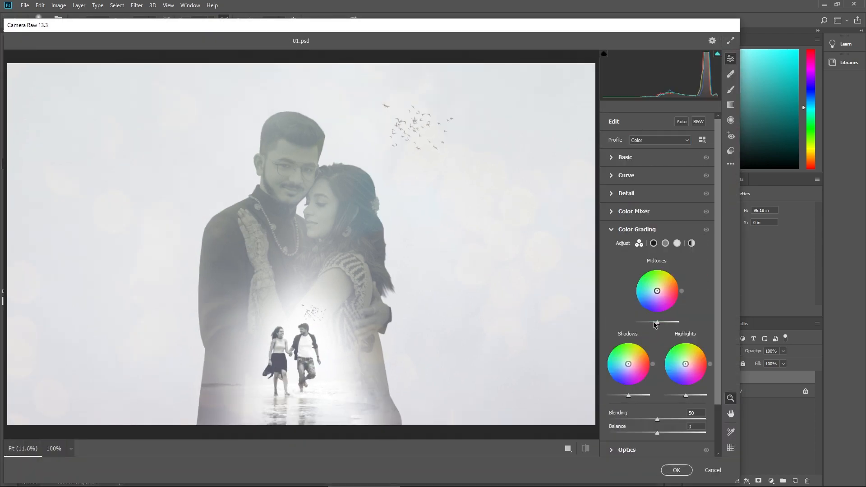
left_click_drag(658, 292, 655, 294)
mouse_move(629, 364)
left_mouse_down()
mouse_move(635, 357)
mouse_move(615, 361)
mouse_move(629, 372)
left_mouse_up()
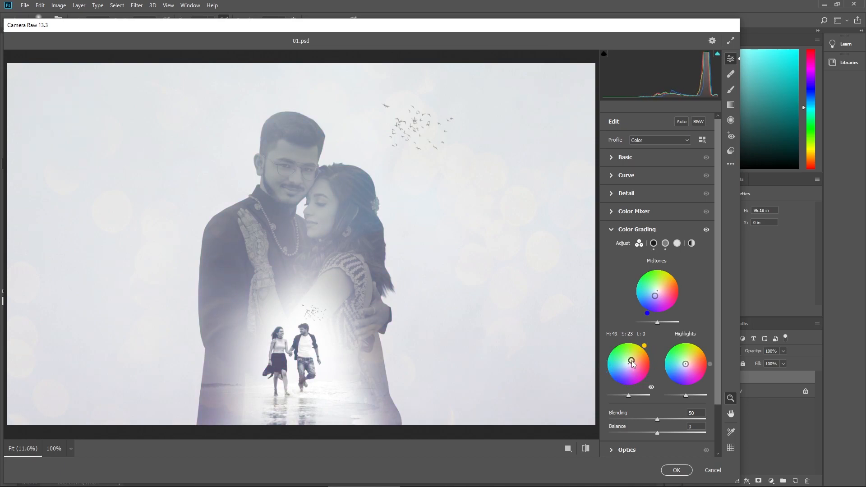
left_click_drag(635, 359, 687, 361)
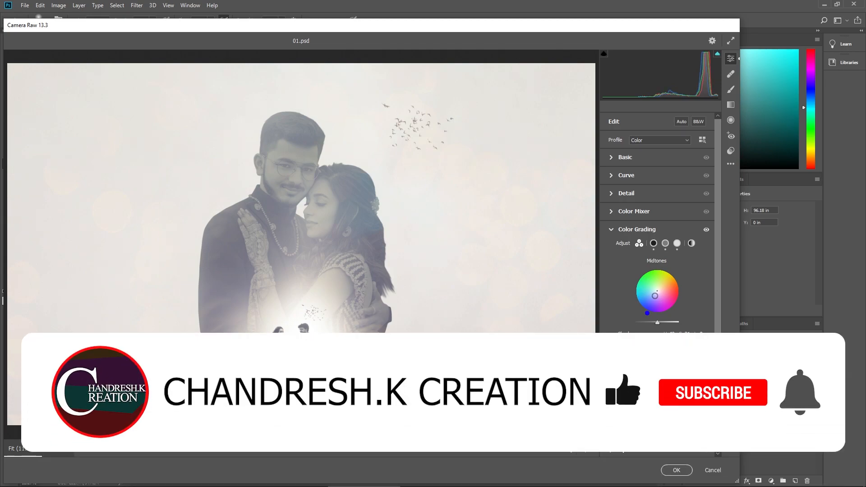
left_click(676, 469)
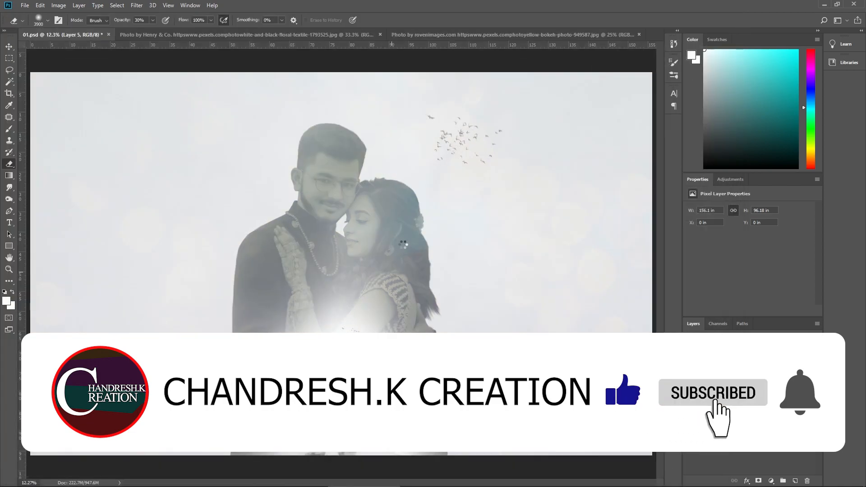